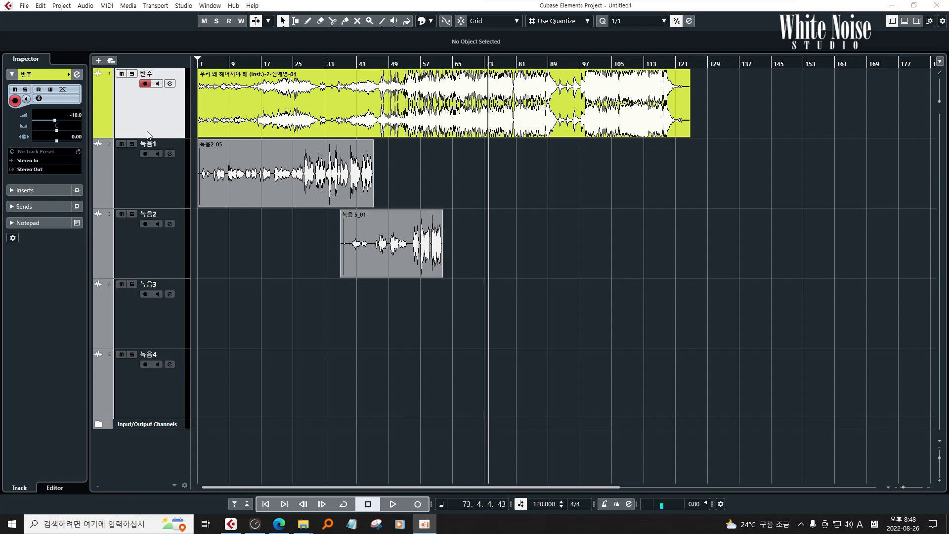
click(152, 106)
click(147, 185)
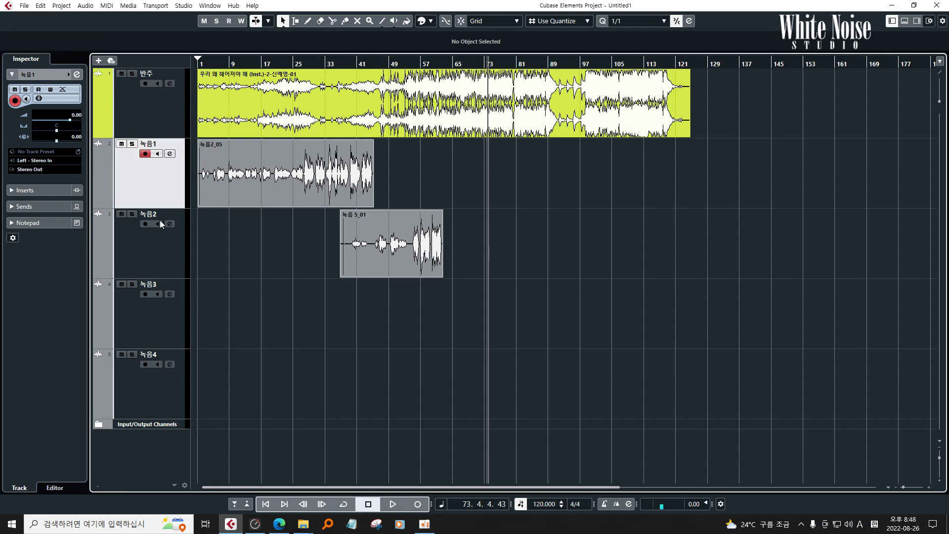
click(149, 237)
drag(535, 247, 238, 124)
click(158, 117)
click(255, 239)
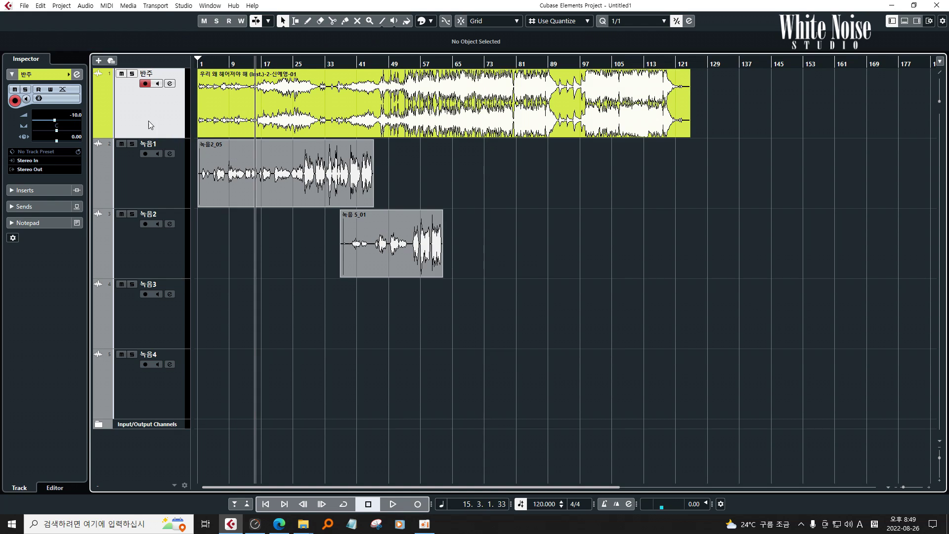
click(124, 195)
key(Down)
click(132, 123)
click(130, 184)
click(129, 248)
click(124, 189)
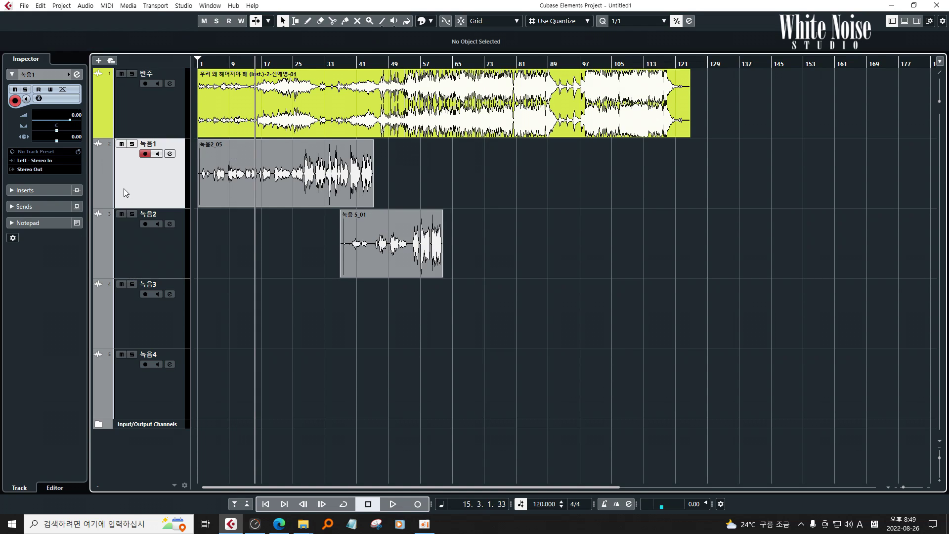
Step: Set the 반주 backing track's volume to -12 and try its volume fader
click(134, 117)
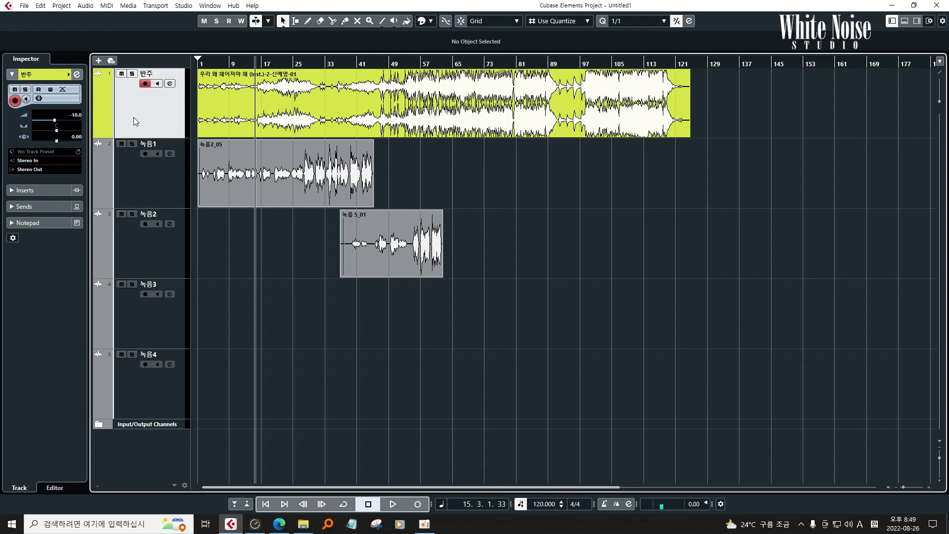
double_click(75, 116)
text(-12)
key(Return)
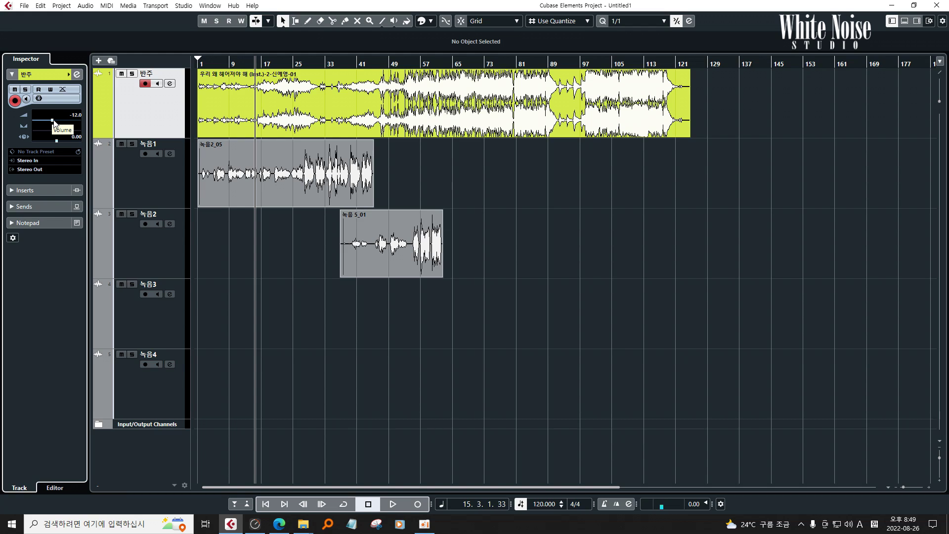
mouse_move(53, 121)
mouse_down()
mouse_move(71, 122)
mouse_move(59, 121)
mouse_up()
Step: Select the 녹음1 track and its 녹음2_05 audio event
key(Down)
key(Down)
key(Down)
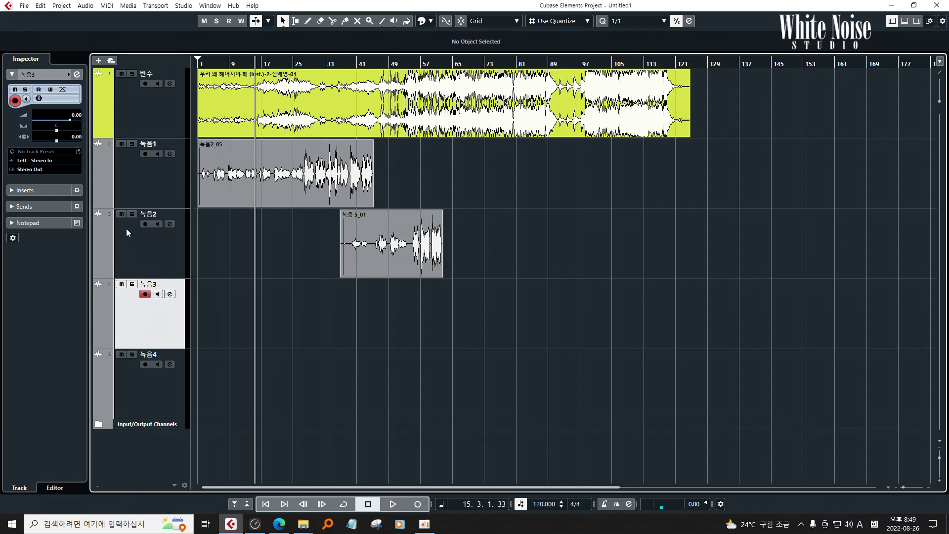
key(Up)
key(Up)
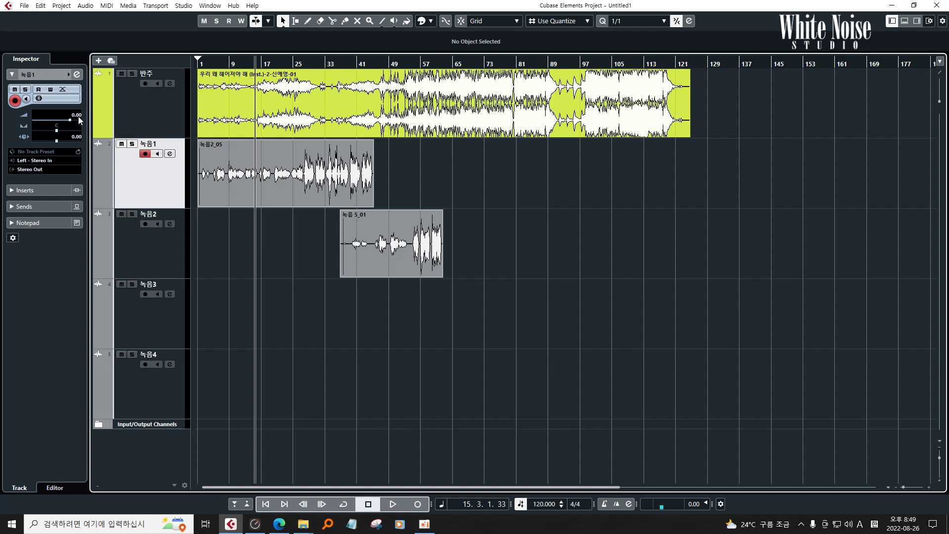
drag(79, 119, 87, 122)
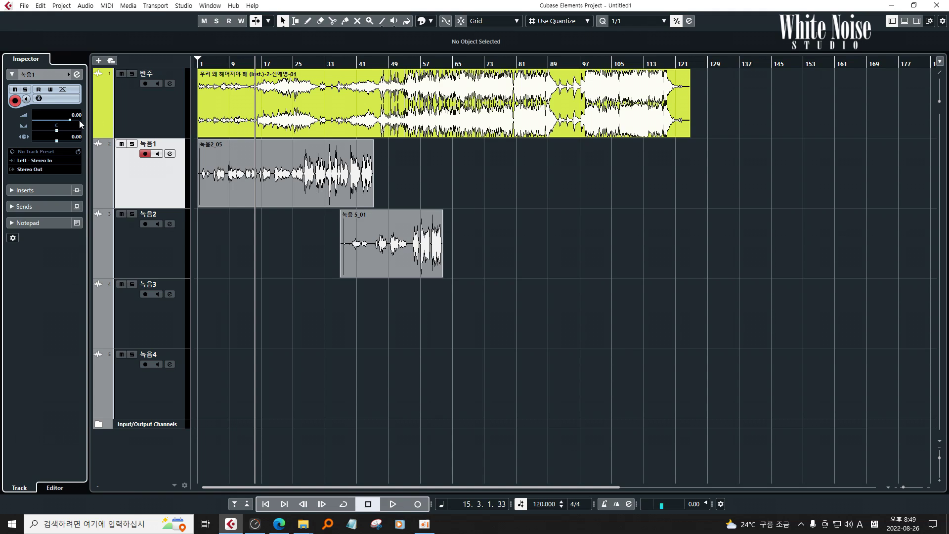
click(165, 171)
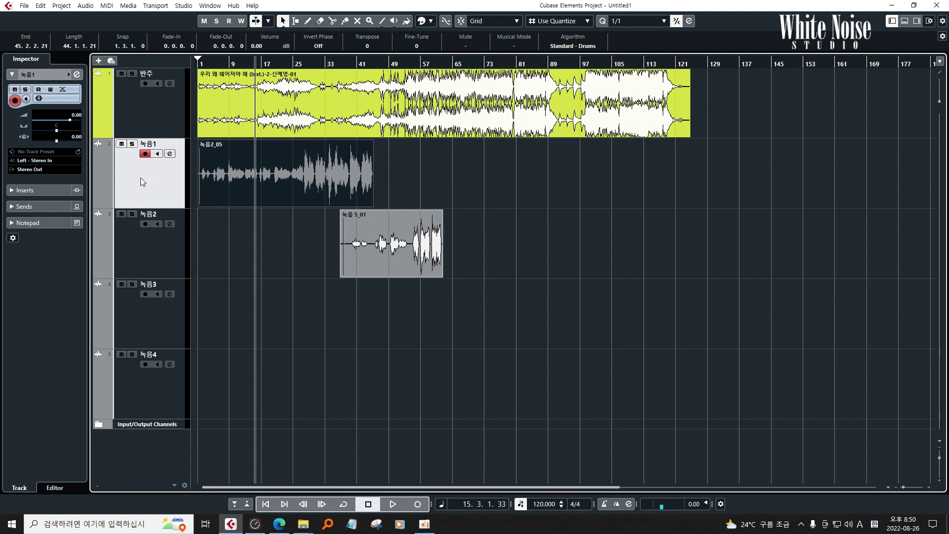
Step: Split the 녹음2_05 event on the 녹음1 track in the quiet gap after bar 27, at 27.2.2.105
key(h)
key(h)
key(h)
key(h)
key(shift+h)
key(shift+h)
key(shift+h)
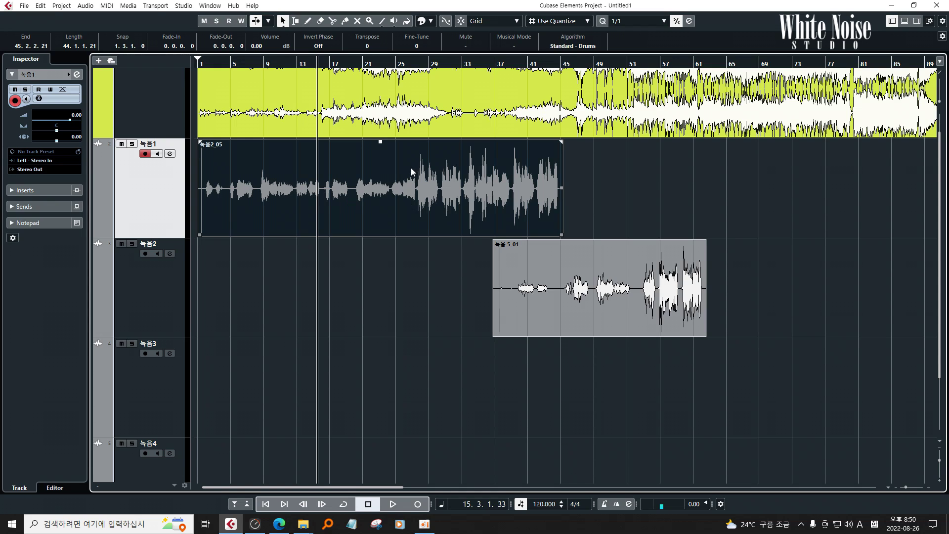
click(411, 251)
key(g)
key(g)
key(g)
key(g)
key(g)
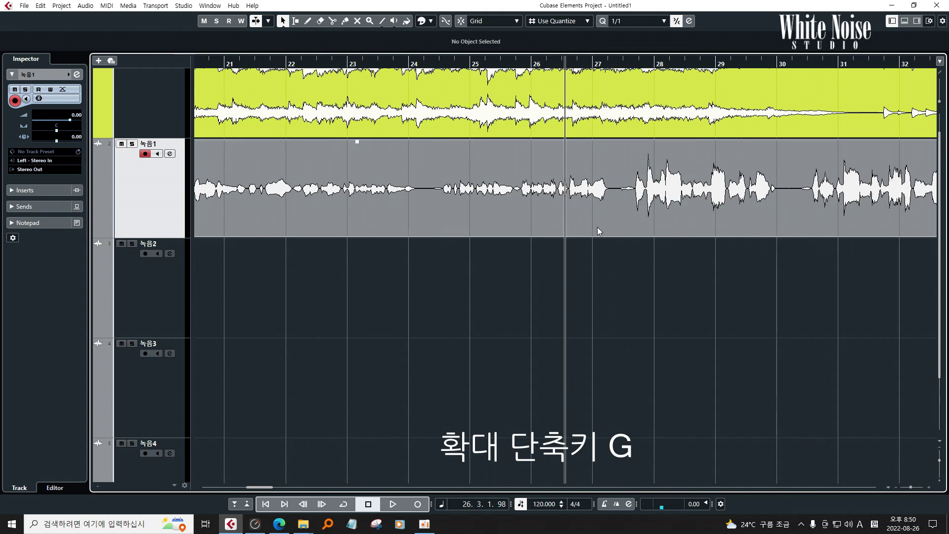
click(334, 23)
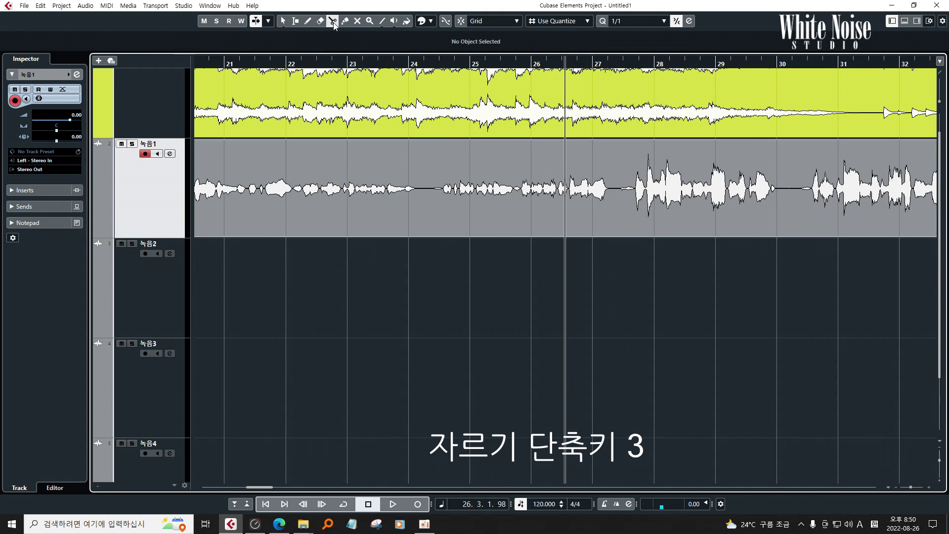
click(617, 208)
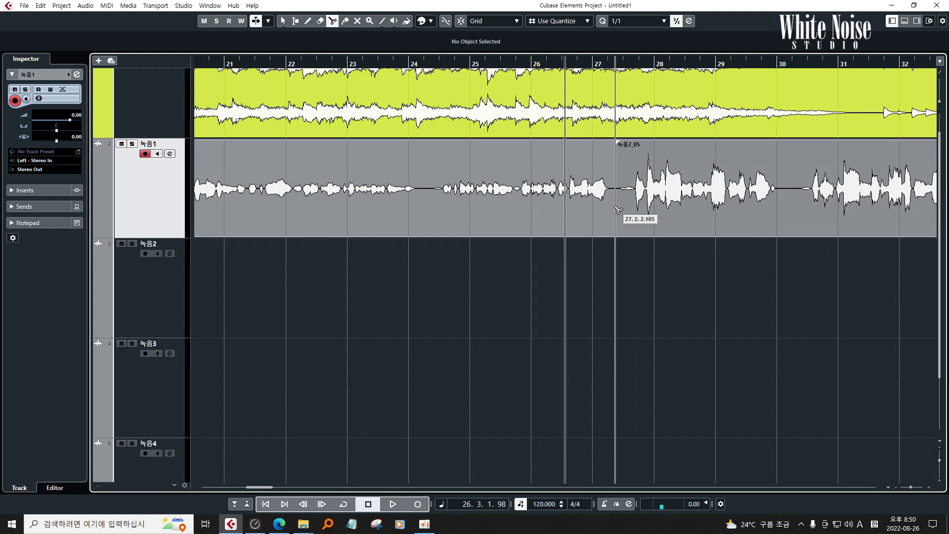
click(283, 22)
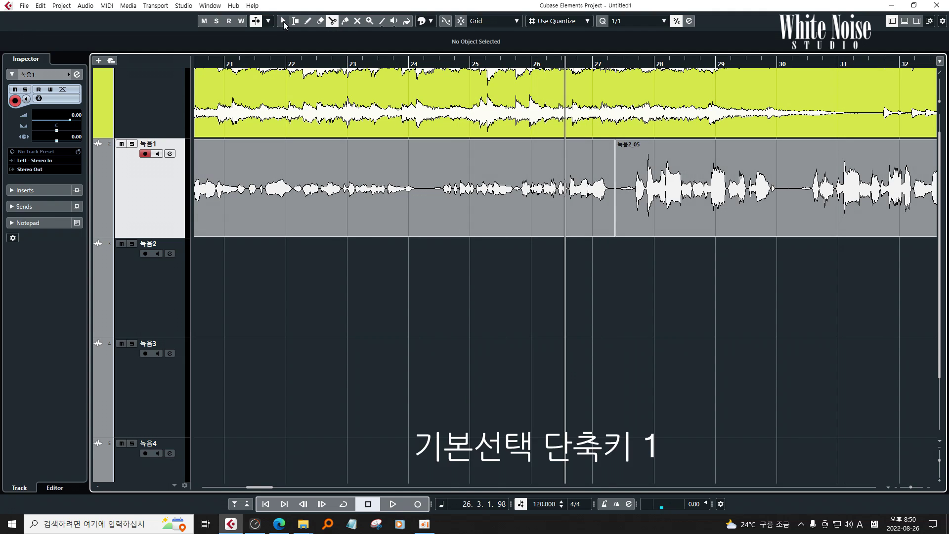
Step: Set the event volume of the first 녹음2_05 part, before the split, to 3.00 dB
click(622, 150)
click(548, 180)
key(g)
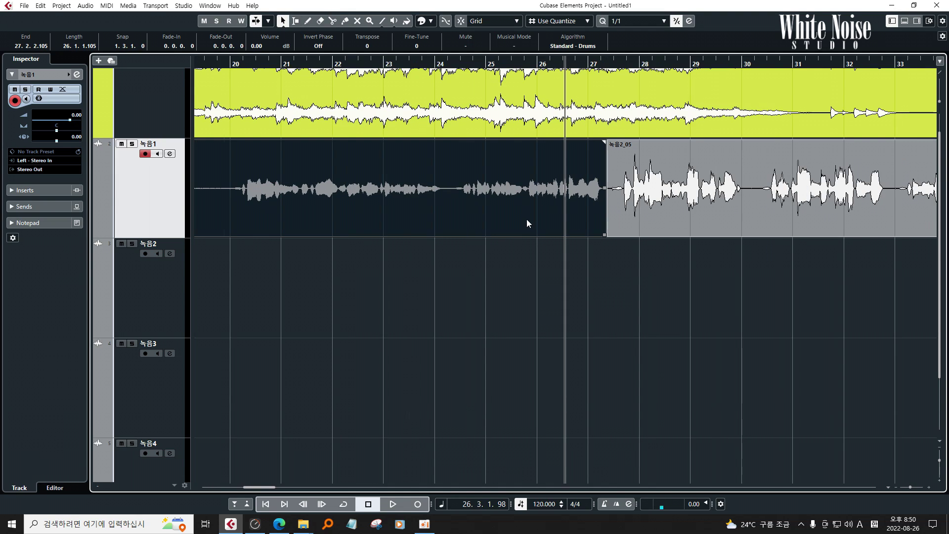
key(g)
key(g)
key(g)
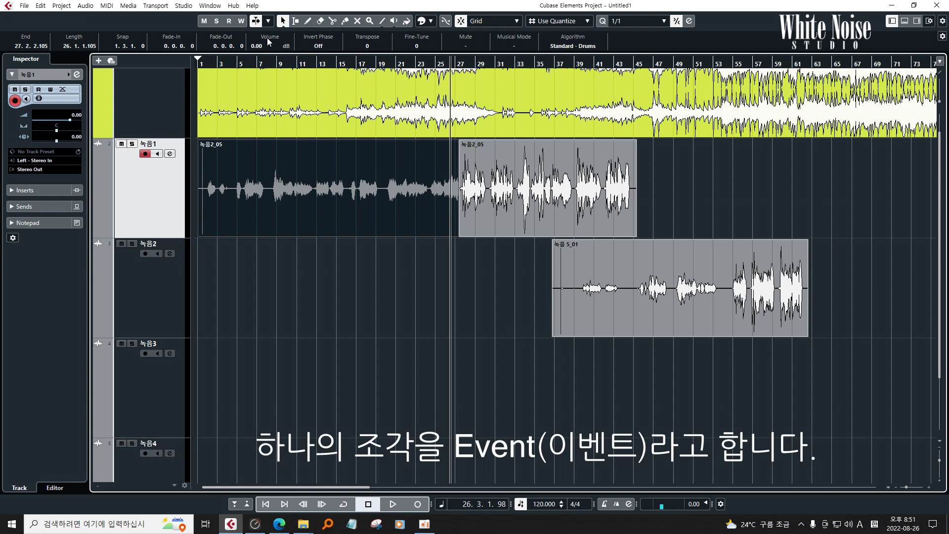
scroll(260, 46, up, 6)
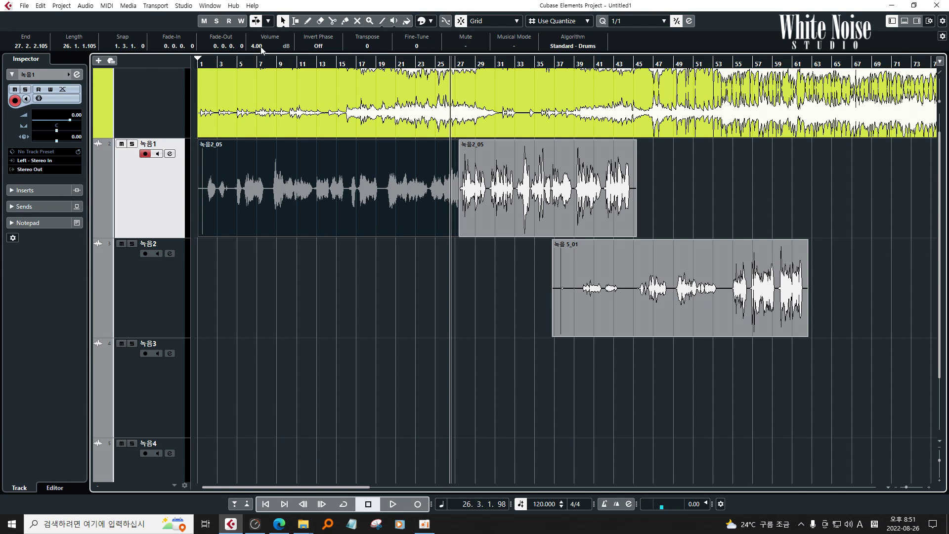
scroll(261, 47, down, 5)
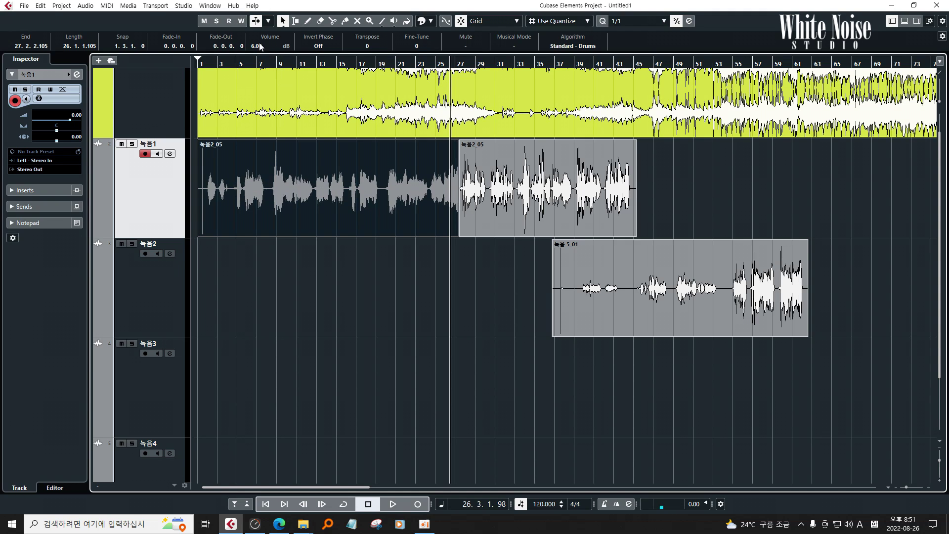
scroll(261, 46, up, 2)
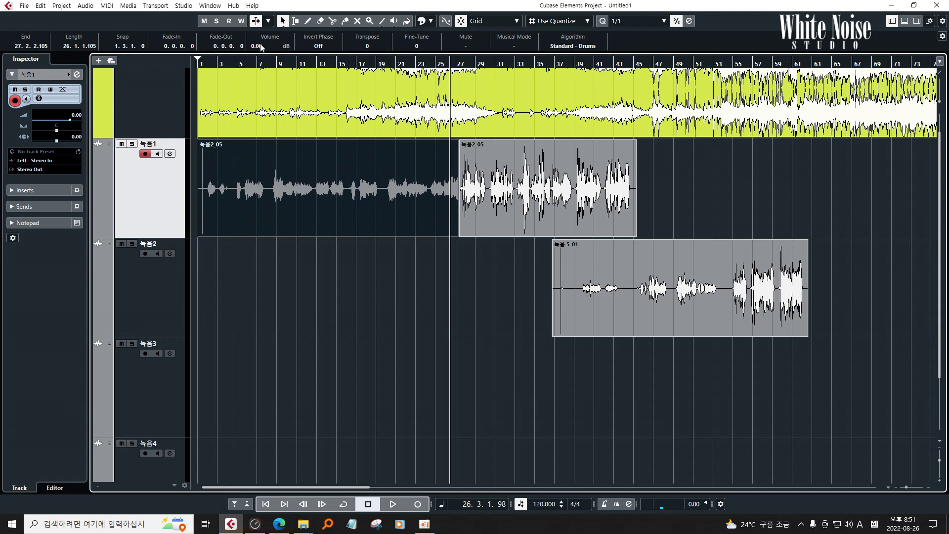
Step: Set the event volume of the second 녹음2_05 part, after the split, to -2.00 dB
click(459, 155)
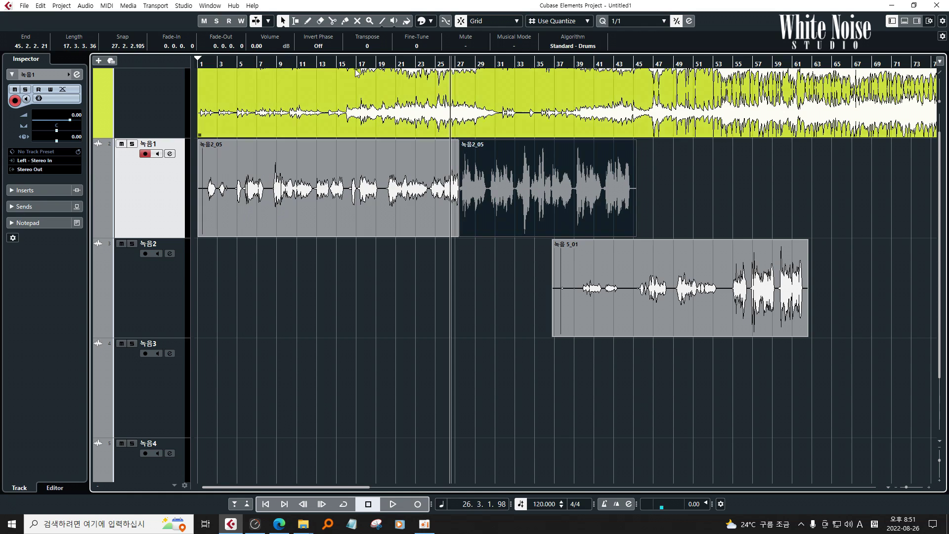
scroll(265, 46, up, 3)
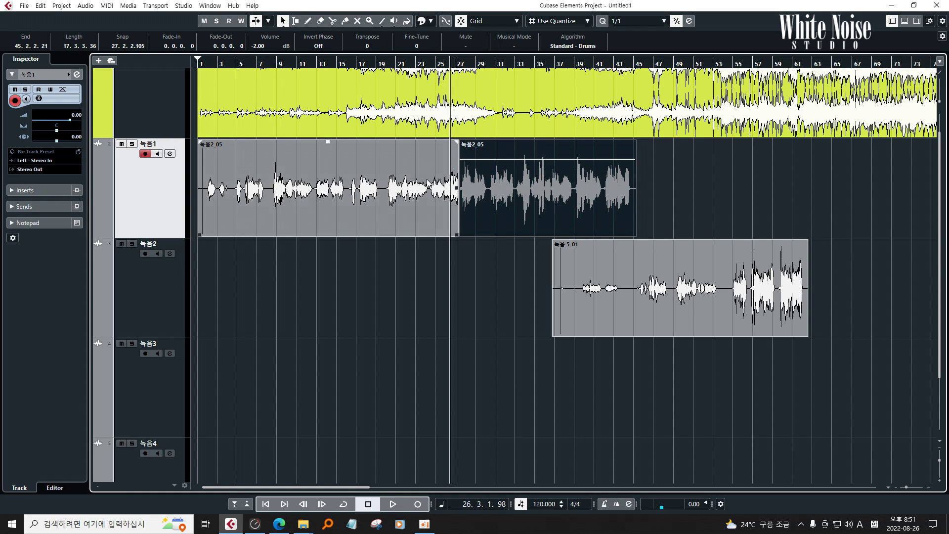
click(456, 184)
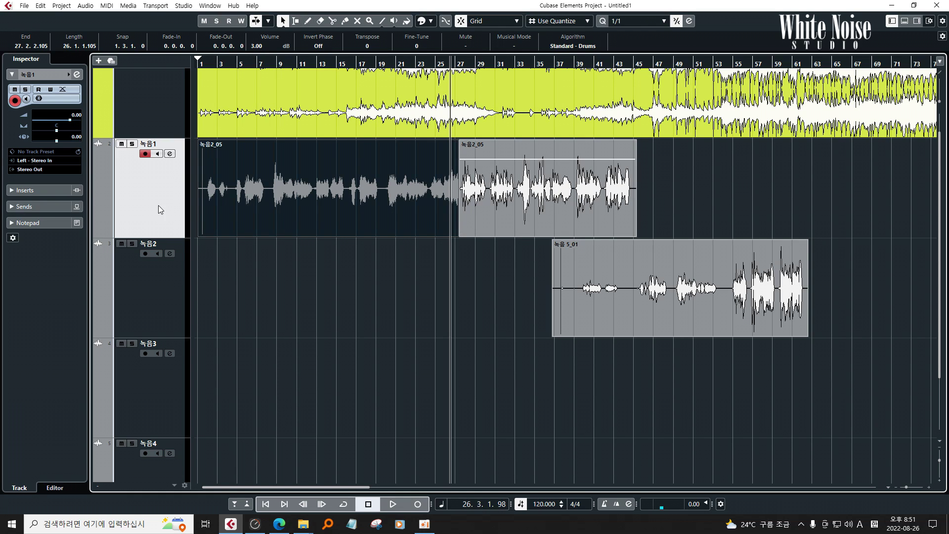
Step: Select the 녹음2 track and its 녹음 5_01 event
scroll(165, 208, up, 1)
click(146, 324)
click(141, 219)
click(144, 272)
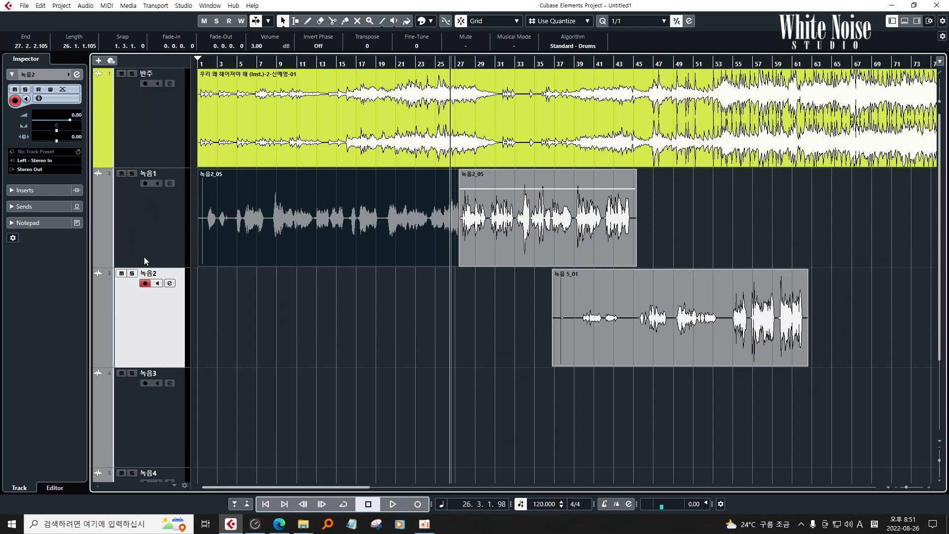
click(176, 311)
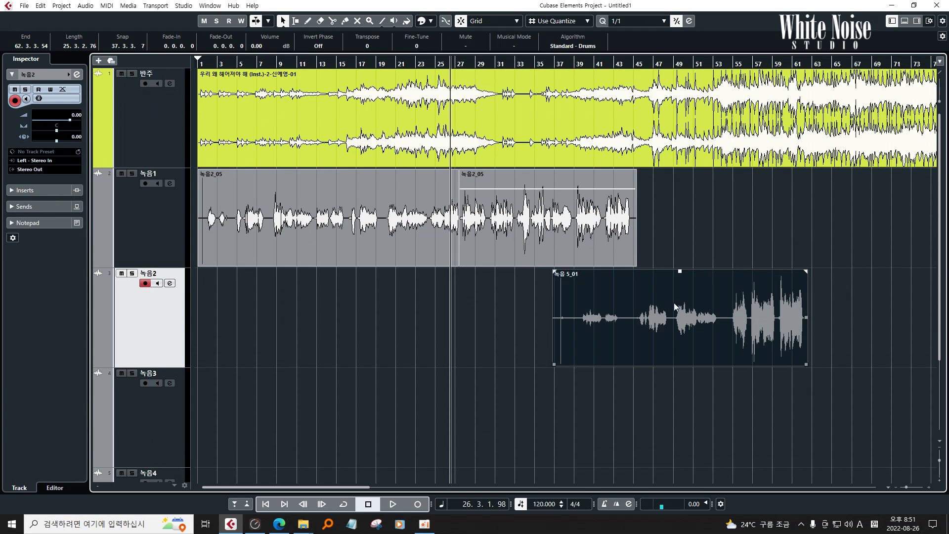
Step: Mute the whole 녹음2 track, then unmute it
click(121, 274)
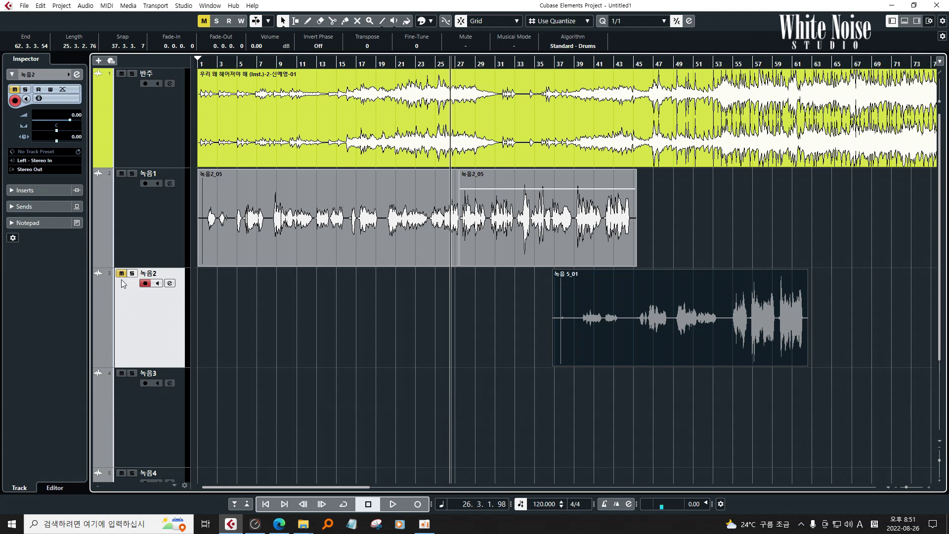
click(645, 383)
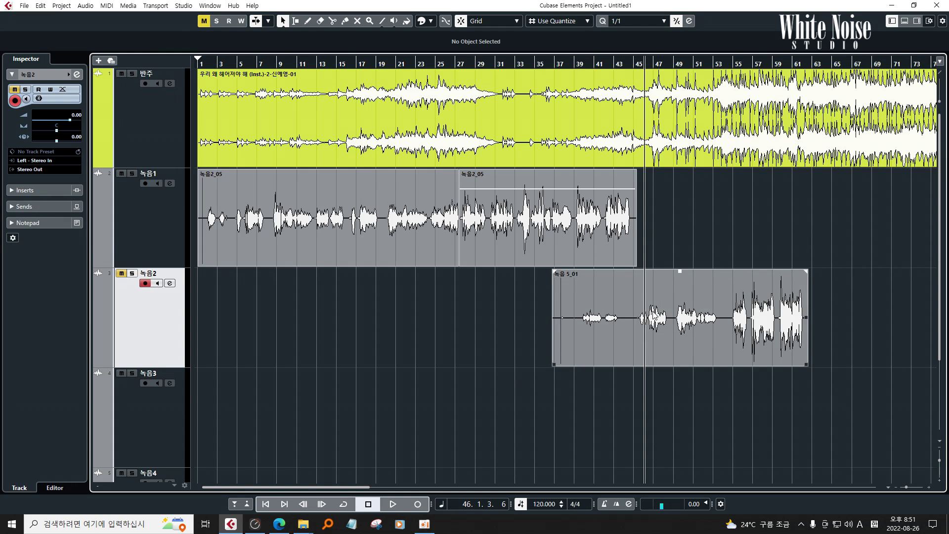
click(121, 274)
Step: Solo the 녹음2 track so all other tracks are silenced, and switch the solo off again
click(132, 274)
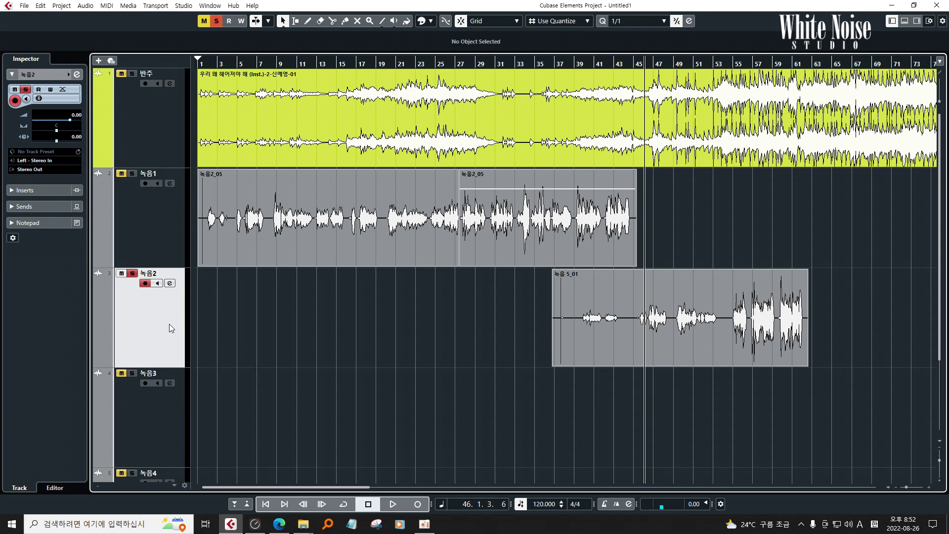
click(663, 321)
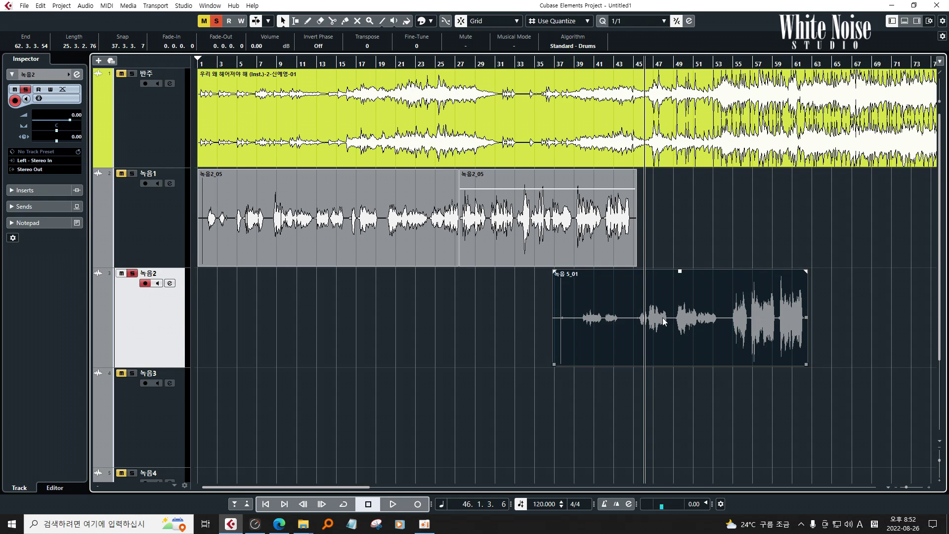
click(132, 274)
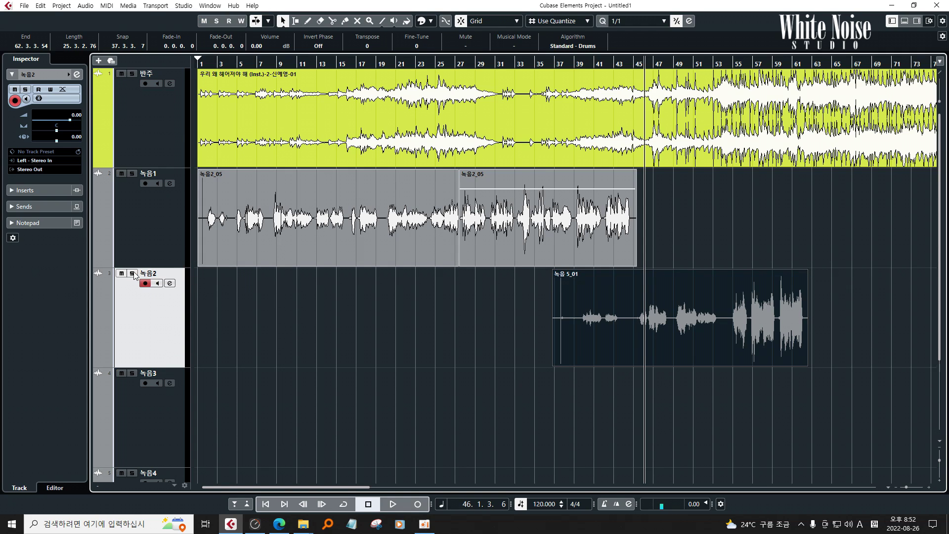
Step: Mute only the first 녹음2_05 event on the 녹음1 track with the Mute tool, and unmute it again
click(146, 242)
click(139, 295)
click(435, 255)
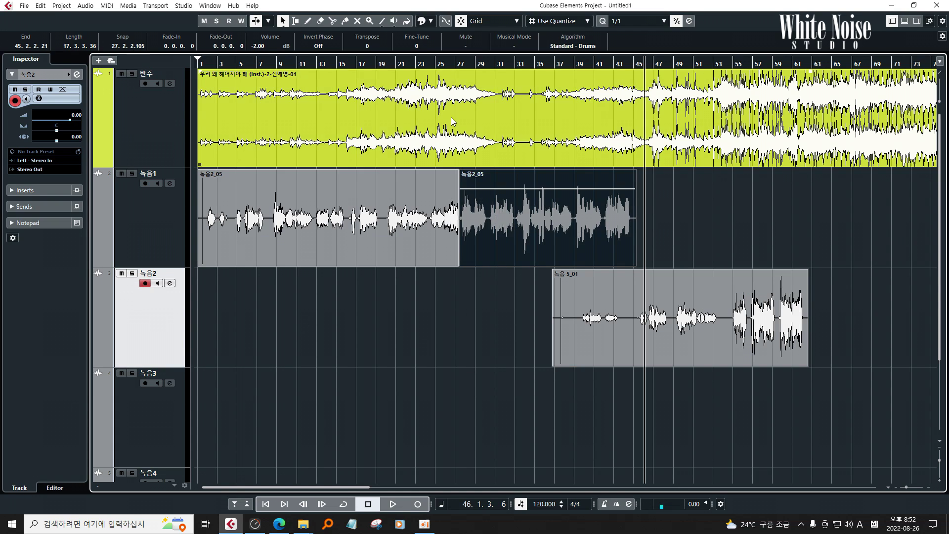
key(Right)
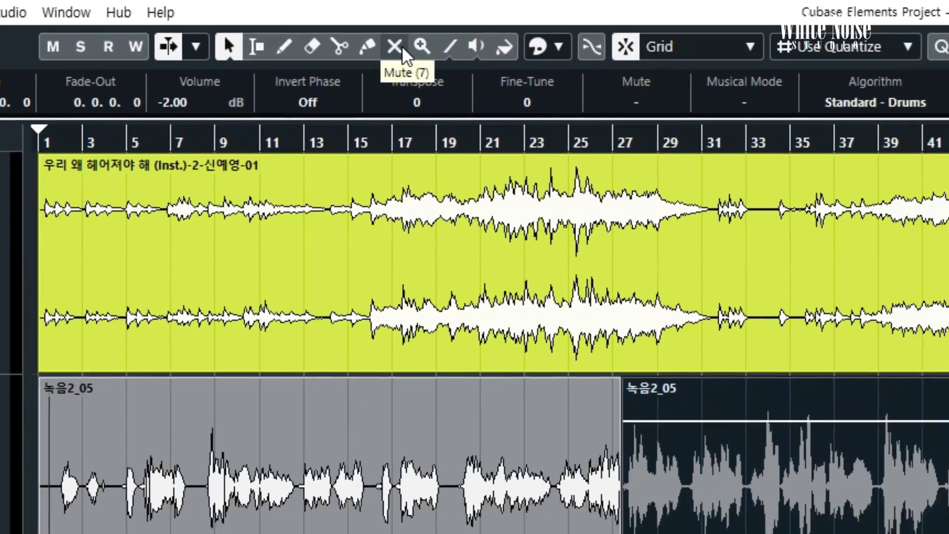
click(413, 56)
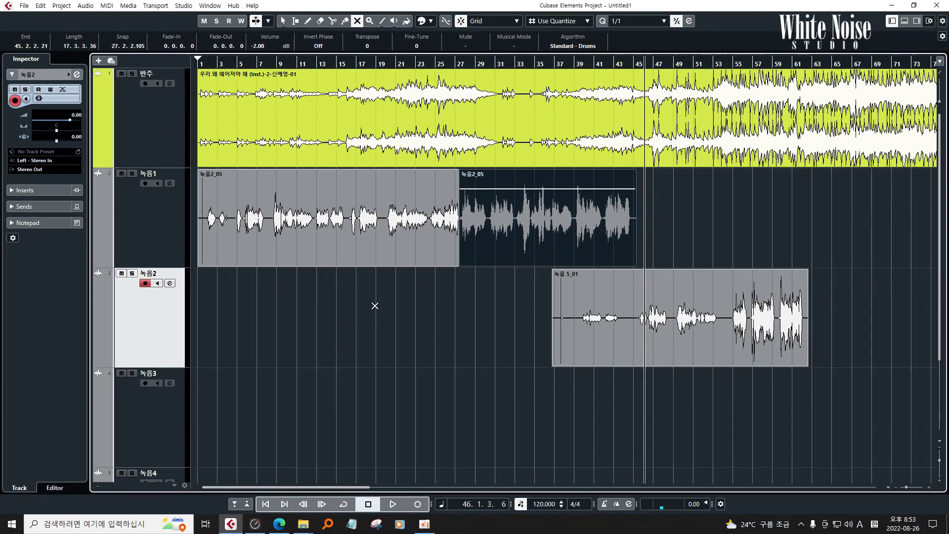
click(363, 247)
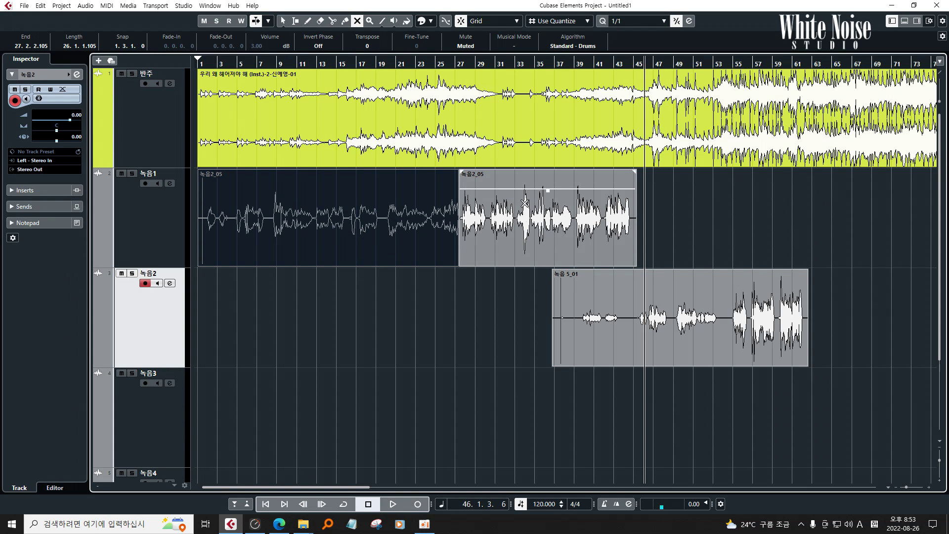
click(376, 210)
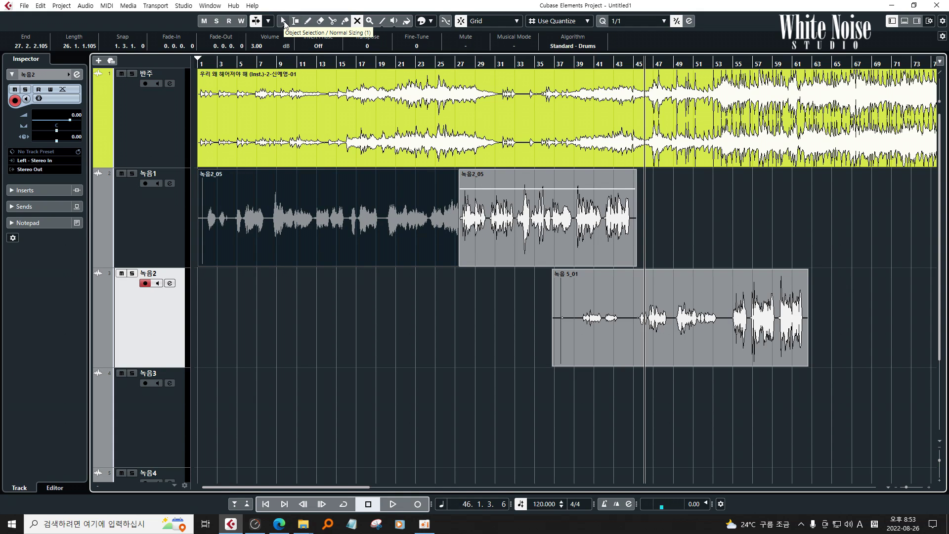
Step: Return to the Object Selection tool, deselect all events and place the playback cursor near the end of bar 16
click(283, 22)
click(471, 295)
click(382, 233)
click(515, 229)
click(426, 231)
click(550, 230)
click(500, 312)
drag(467, 298, 352, 238)
click(361, 292)
click(354, 299)
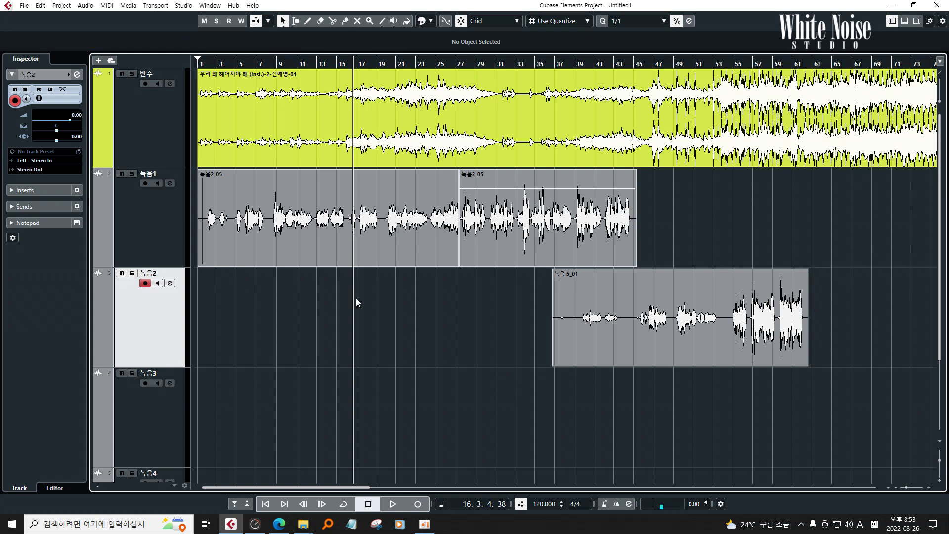
Step: Mute the first 녹음2_05 event on the 녹음1 track with the Mute tool and return to the Object Selection tool
key(7)
click(392, 240)
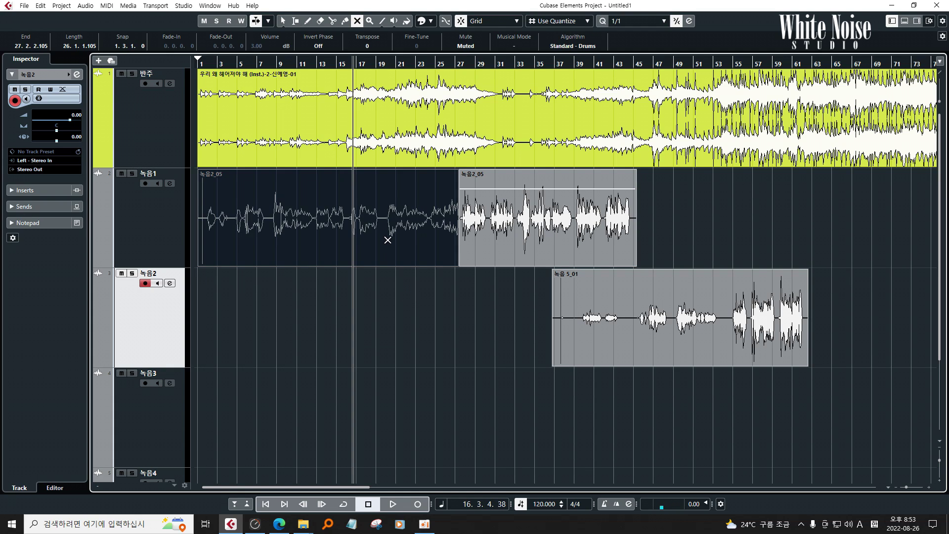
key(1)
click(415, 316)
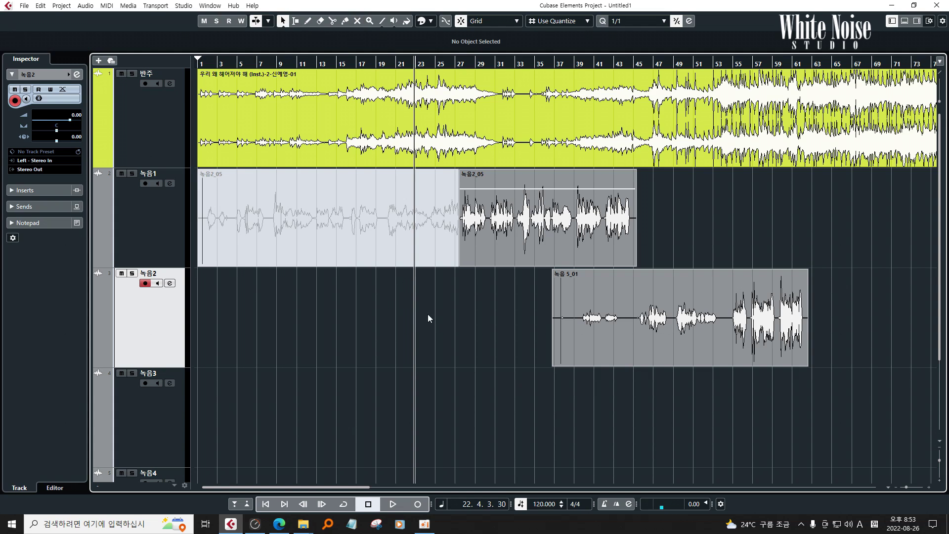
click(324, 234)
click(384, 296)
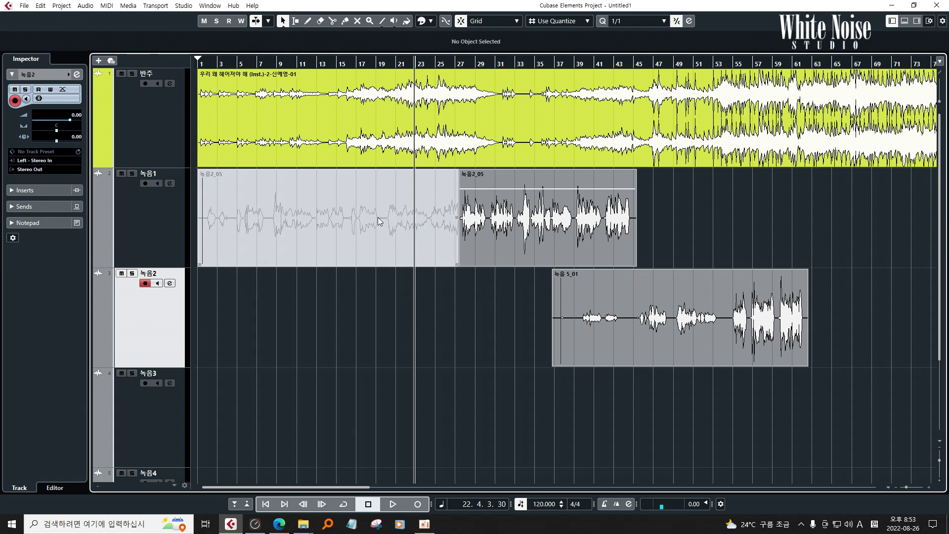
click(336, 235)
click(361, 304)
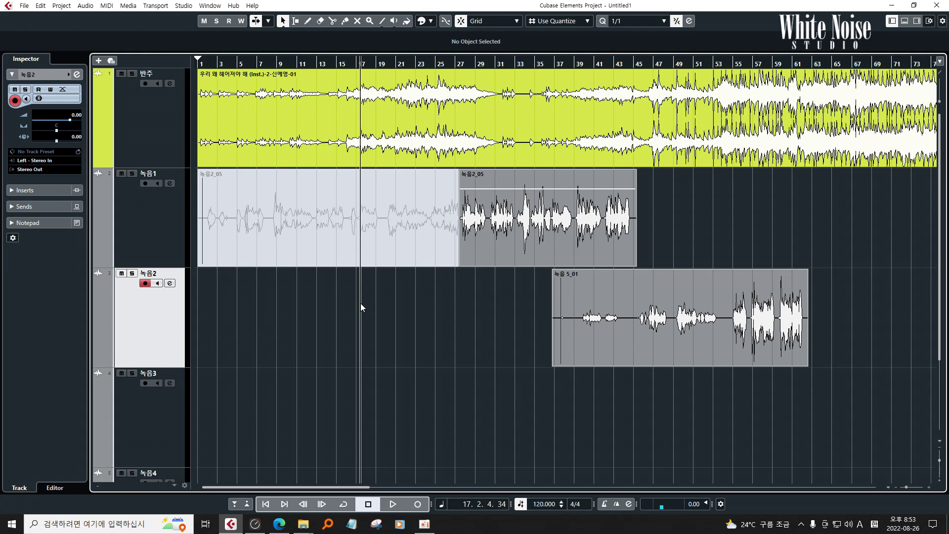
Step: Unmute the first 녹음2_05 event, go over the other vocal and backing events, and deselect everything
click(393, 214)
click(549, 218)
click(588, 133)
click(620, 301)
click(398, 323)
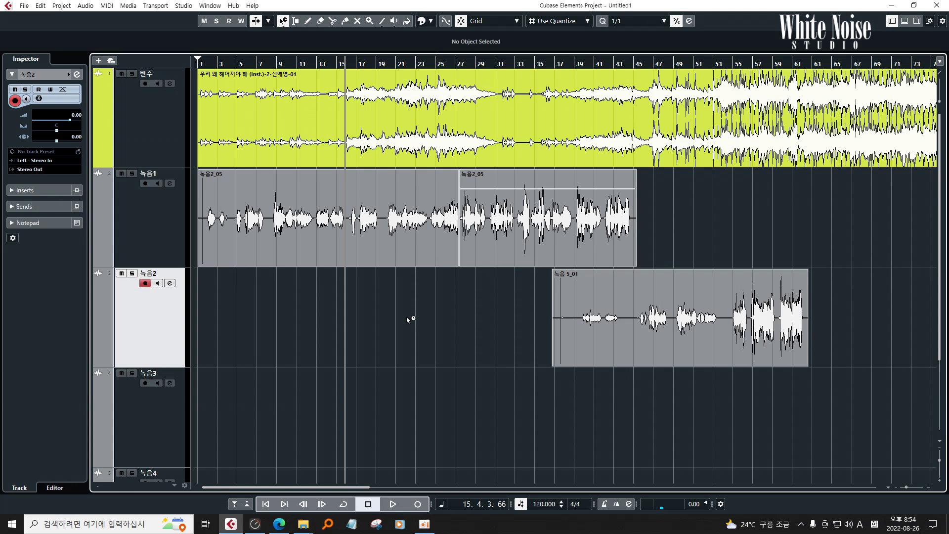
Step: Cycle the Object Selection tool through its sizing modes, including Sizing Applies Time Stretch, and return to its plain selection mode
key(1)
key(1)
key(1)
key(1)
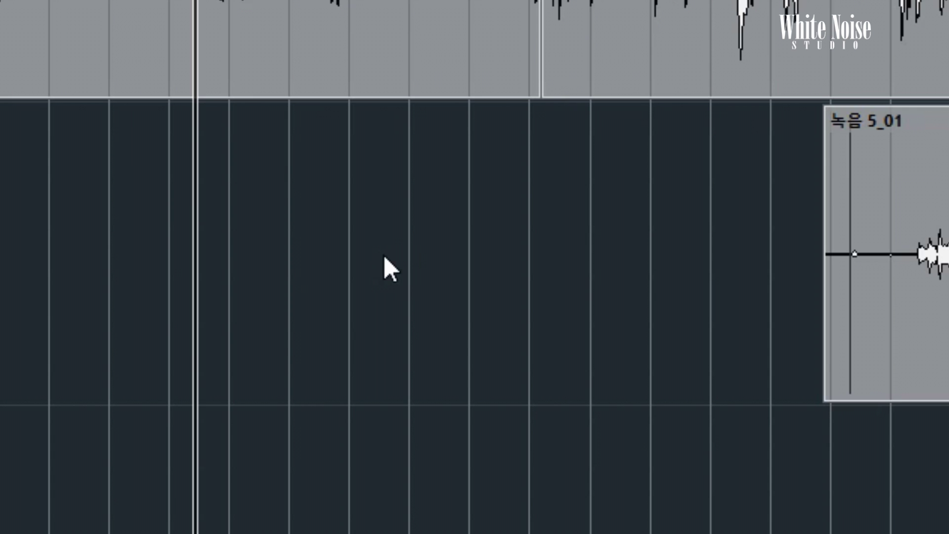
key(1)
key(1)
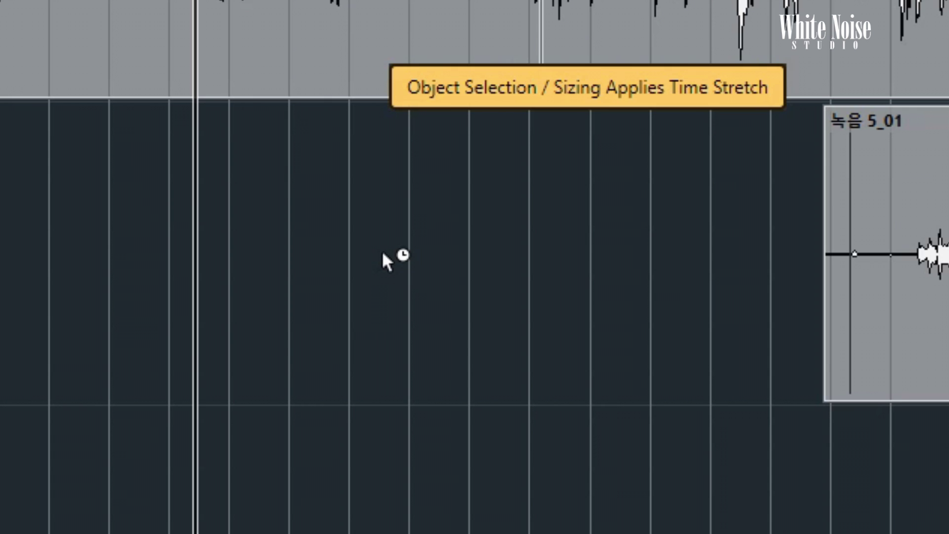
key(1)
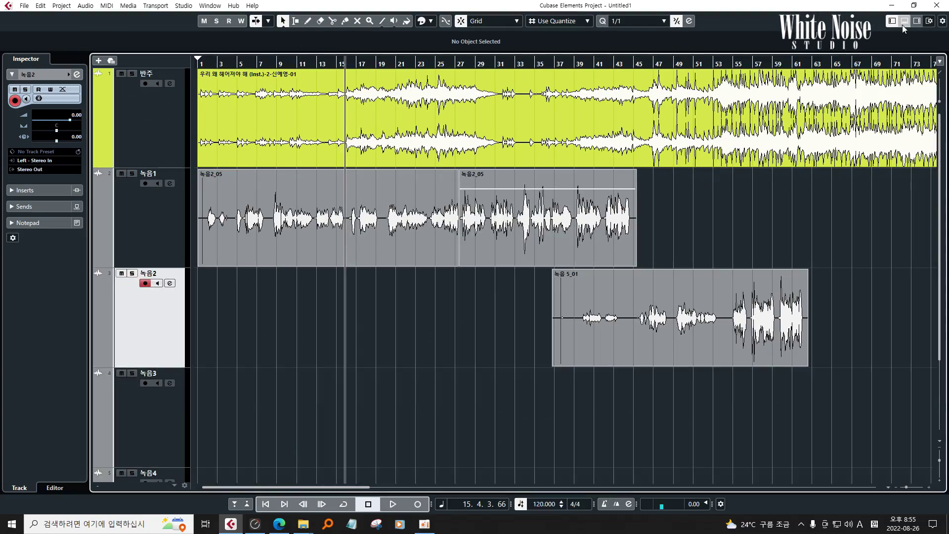
Step: Open the project's lower zone, look through its Editor, Sampler Control and Chord Pads pages, and return to the MixConsole
click(904, 21)
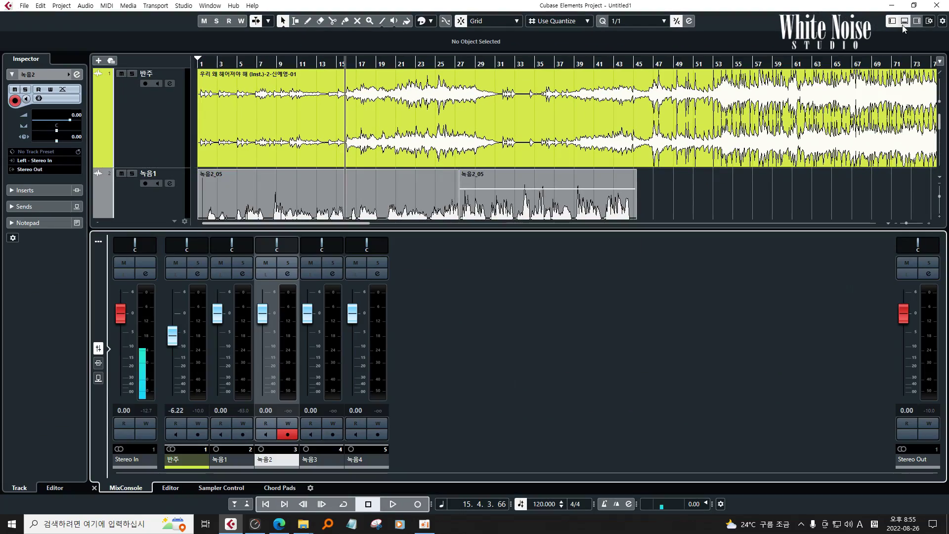
click(904, 22)
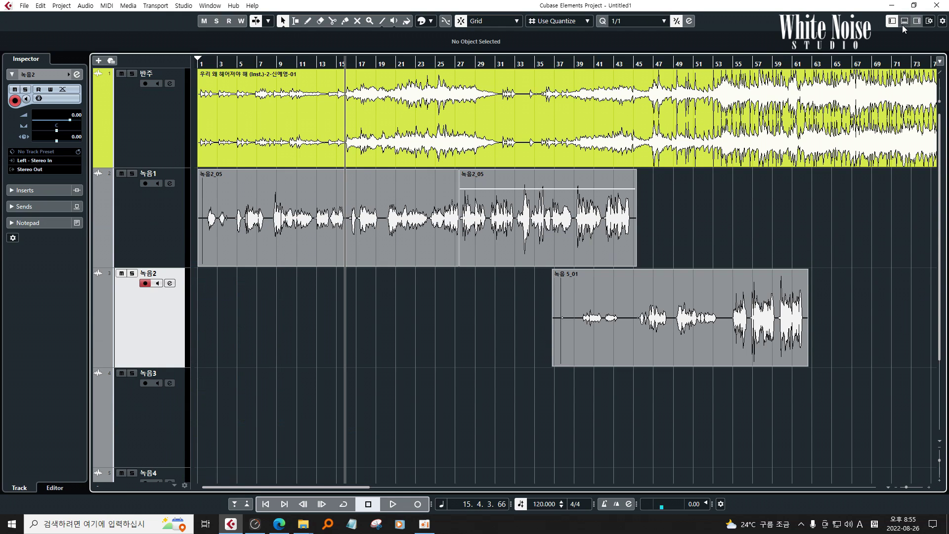
click(904, 22)
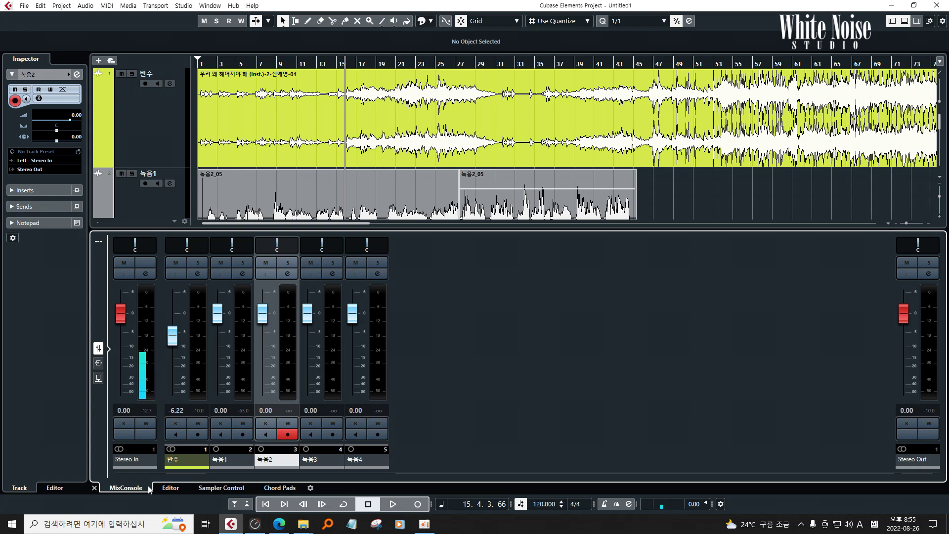
click(169, 488)
click(220, 488)
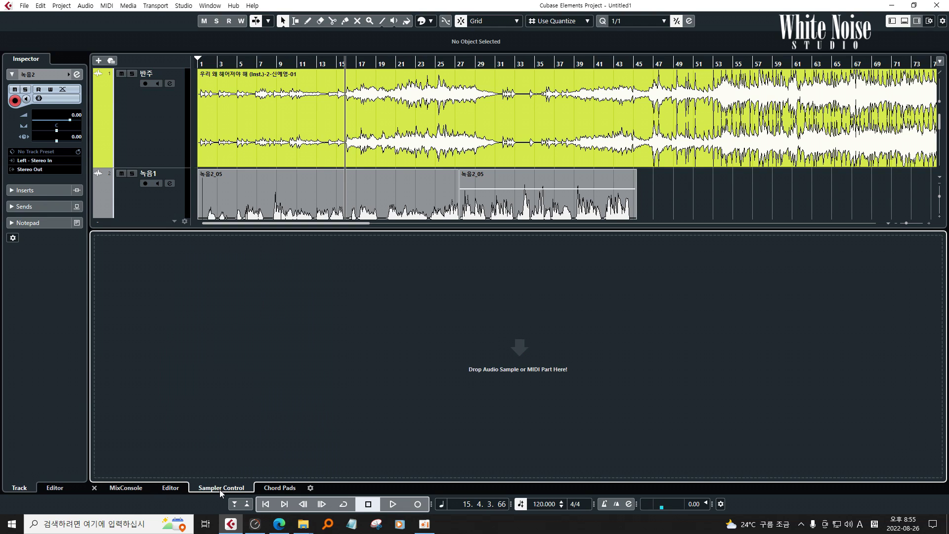
click(280, 488)
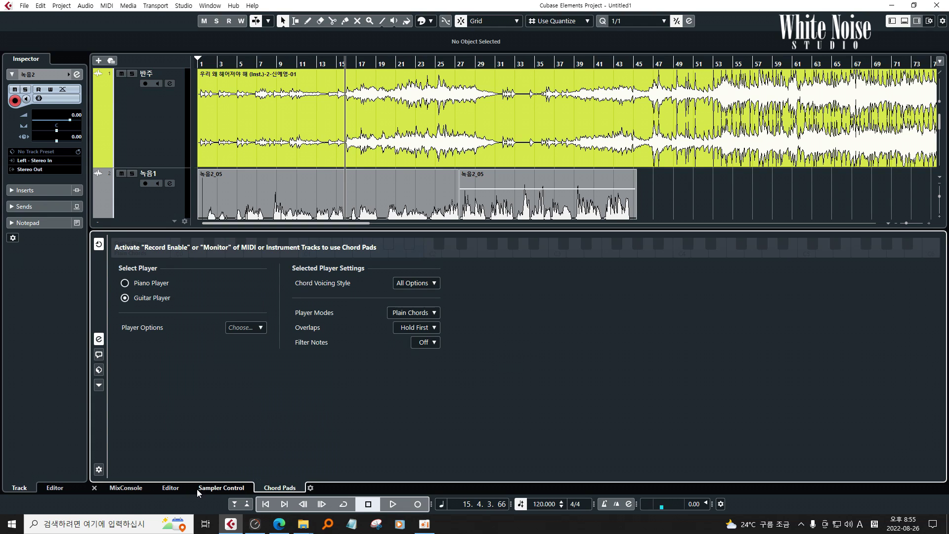
click(129, 489)
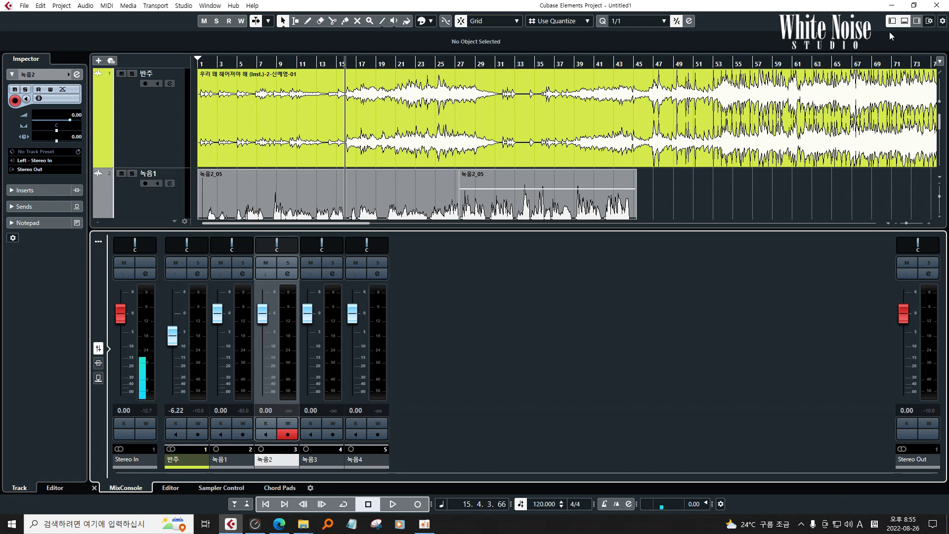
Step: Toggle the lower zone with the MixConsole several times and leave it hidden
click(903, 22)
click(903, 22)
click(903, 22)
click(903, 22)
click(903, 22)
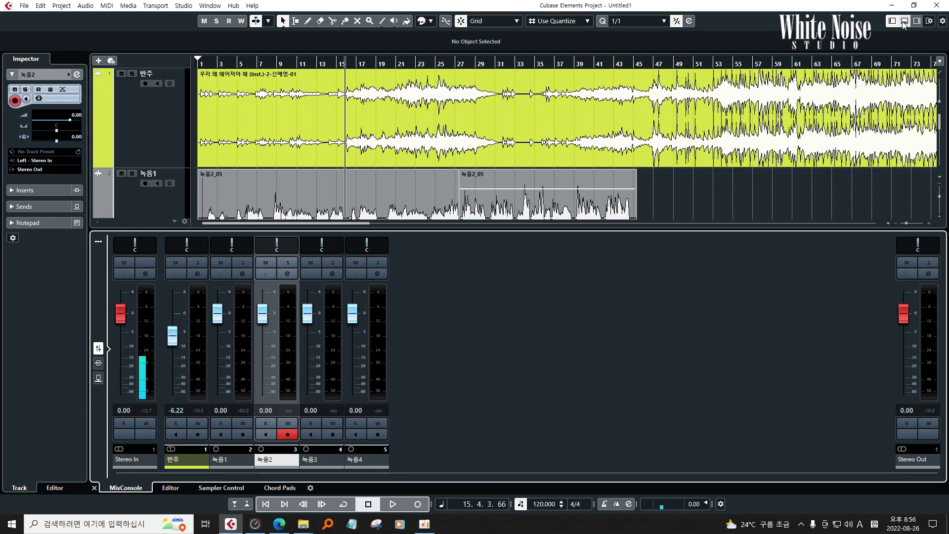
click(903, 22)
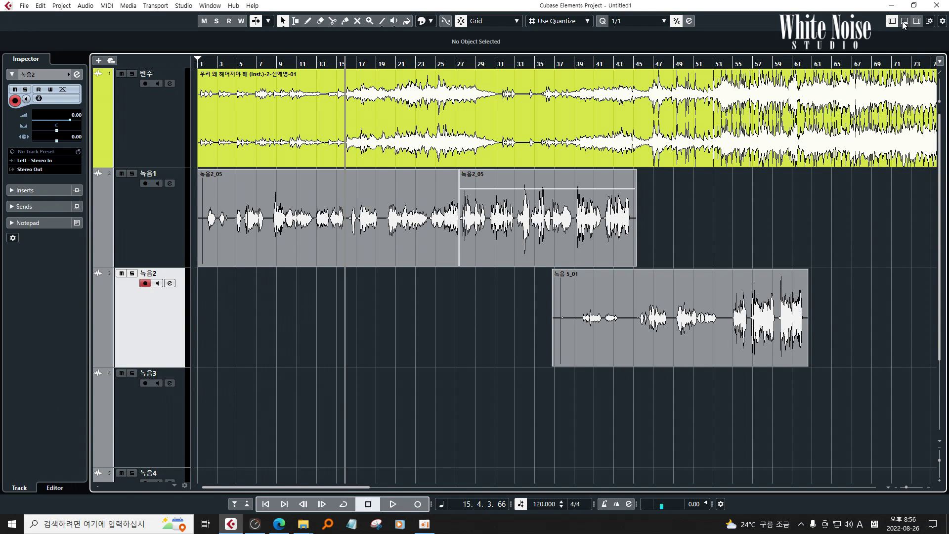
Step: Show and hide the right zone with the VSTi and Media racks several times, leaving it hidden
click(917, 21)
click(918, 22)
click(917, 22)
click(917, 21)
click(917, 21)
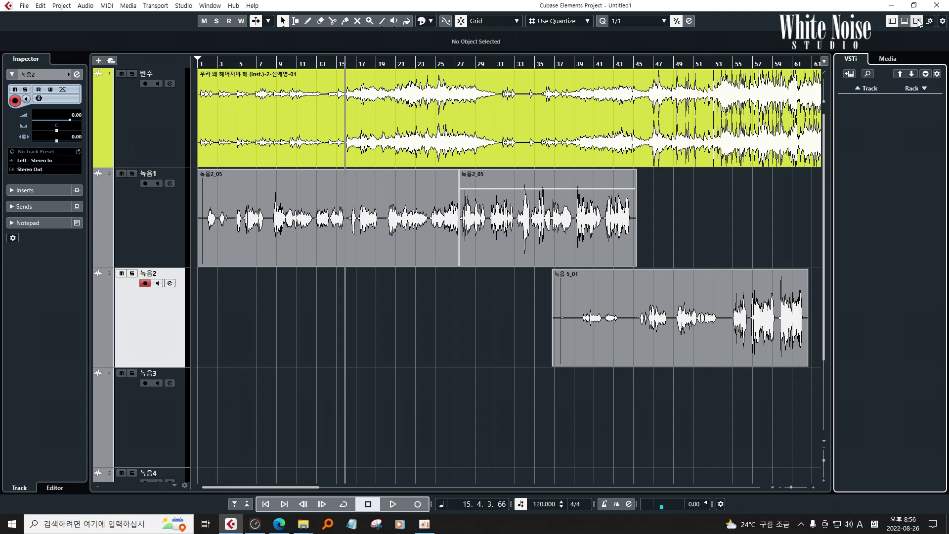
click(917, 22)
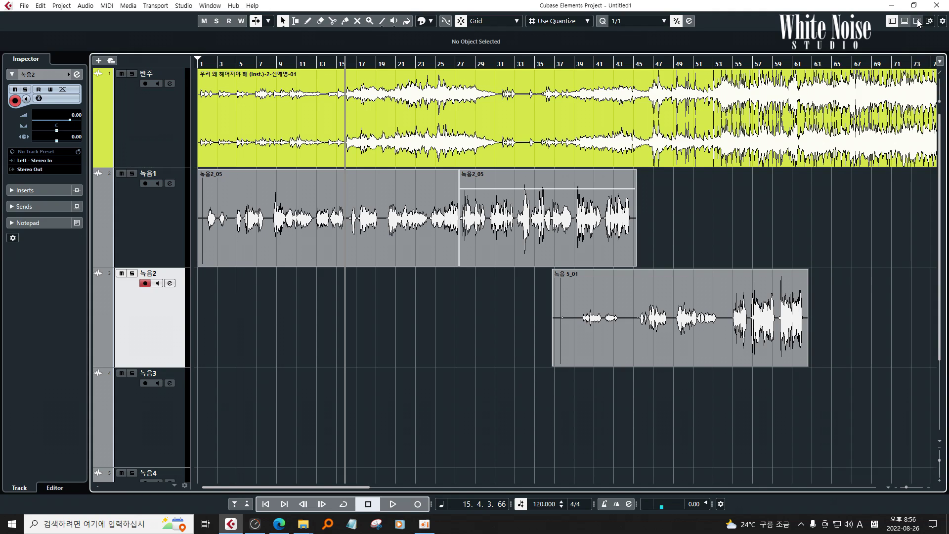
Step: Hide and show the left zone with the Inspector several times, leaving it shown
click(893, 21)
click(892, 22)
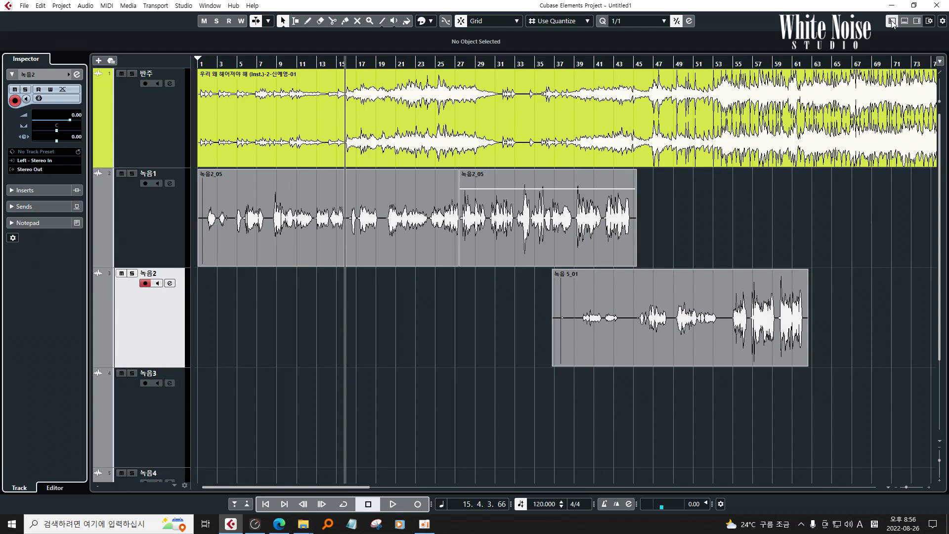
click(892, 21)
click(893, 21)
click(892, 22)
click(893, 21)
click(893, 22)
click(892, 21)
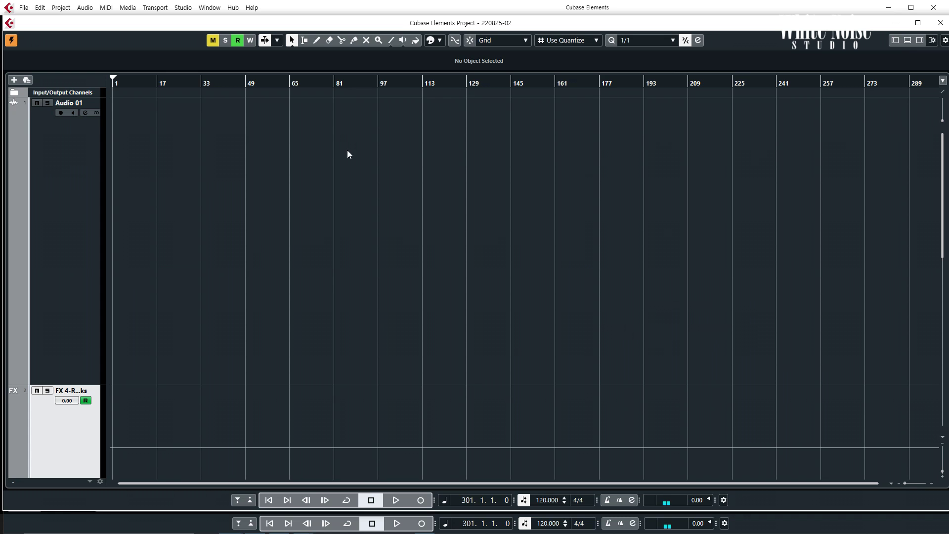
Step: Reposition the 220825-02 project window over the Untitled1 window and place its playback cursor at about bar 17
double_click(124, 23)
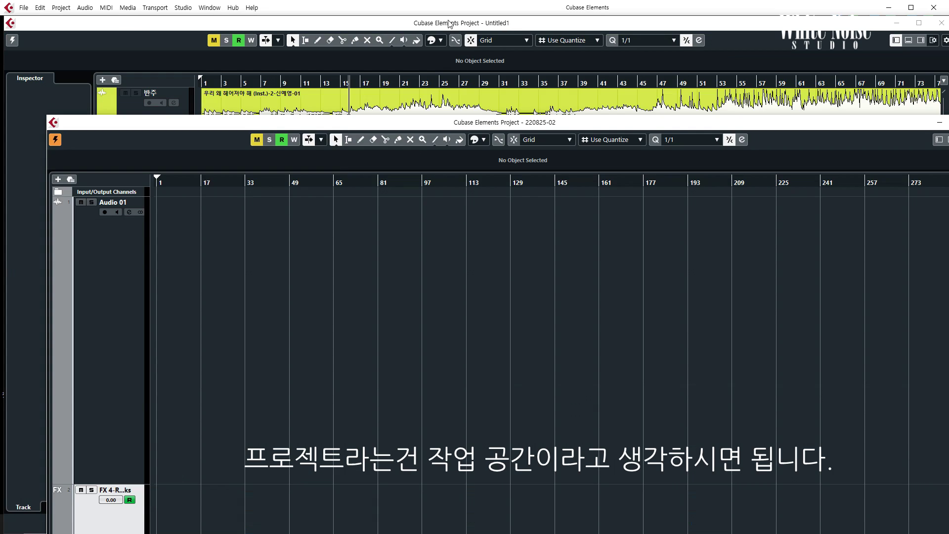
drag(443, 119, 411, 48)
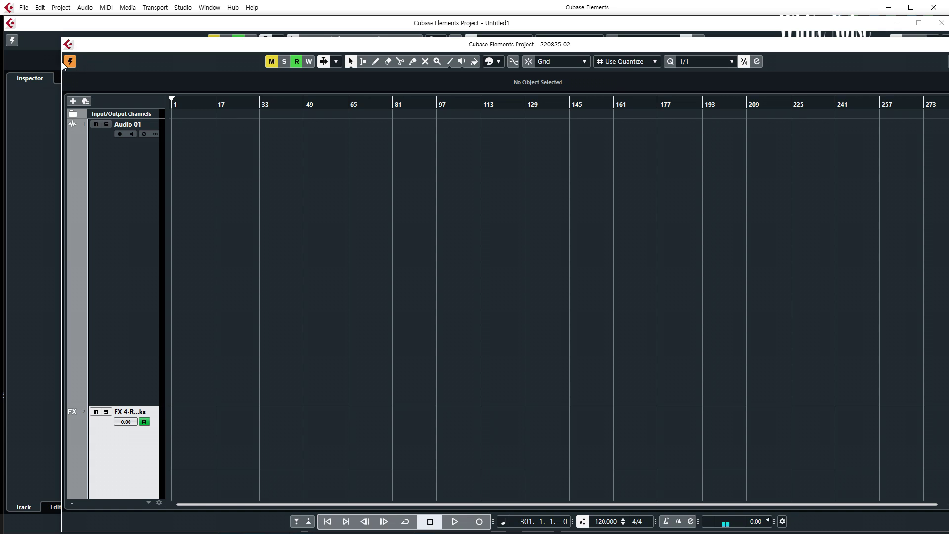
drag(437, 49, 399, 55)
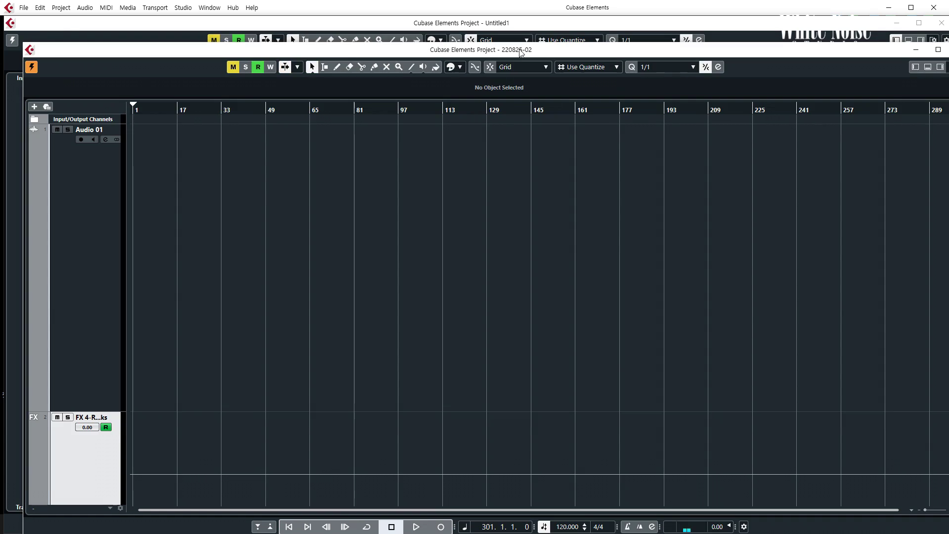
drag(511, 53, 527, 43)
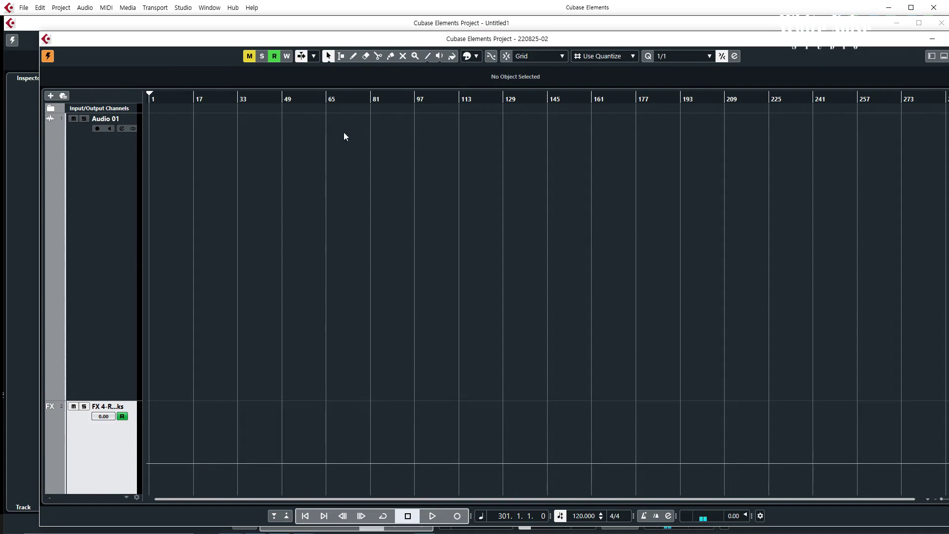
click(193, 244)
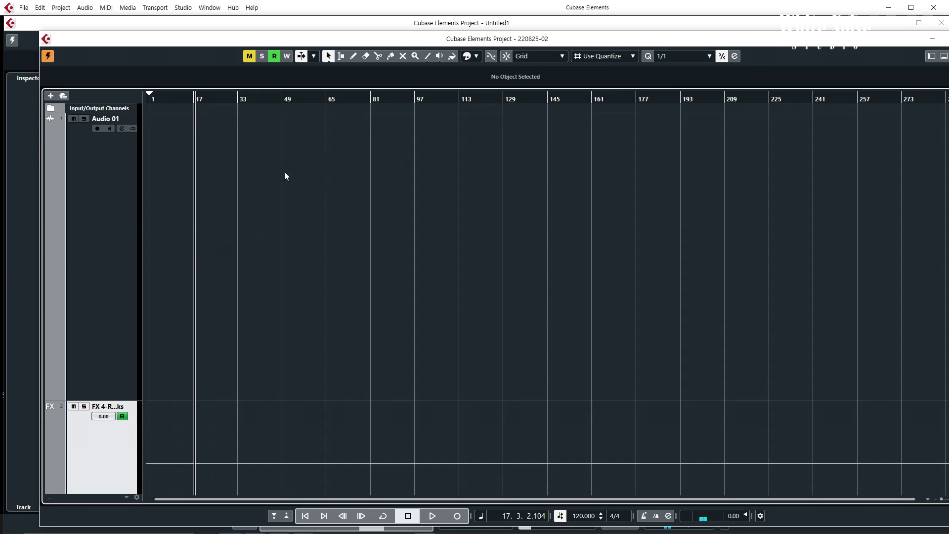
Step: Bring the Untitled1 project window to the front and select its 반주, 녹음1 and 녹음2 tracks in turn
click(253, 26)
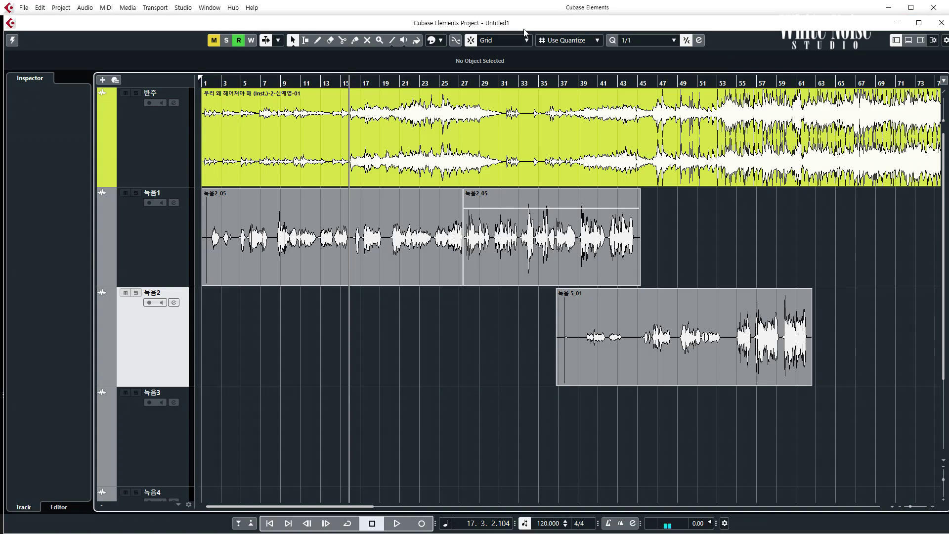
click(148, 153)
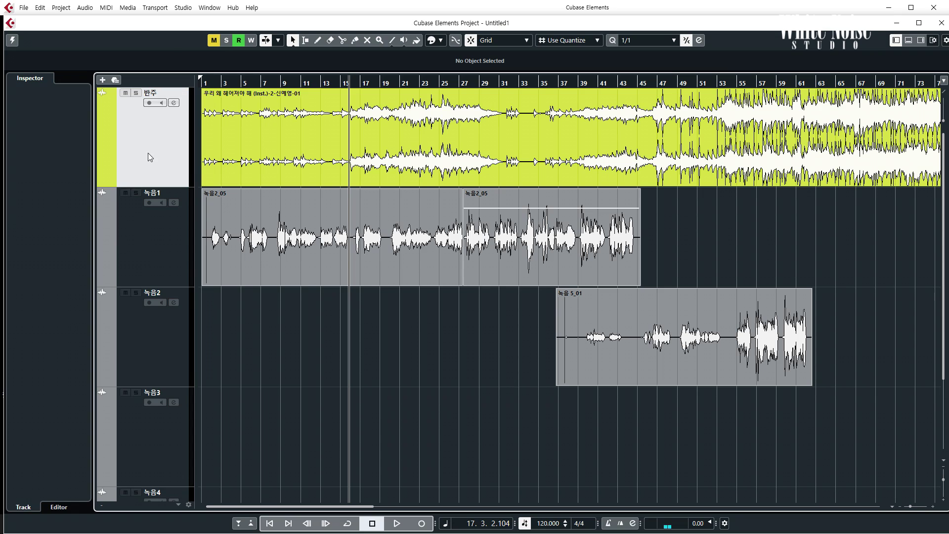
click(161, 244)
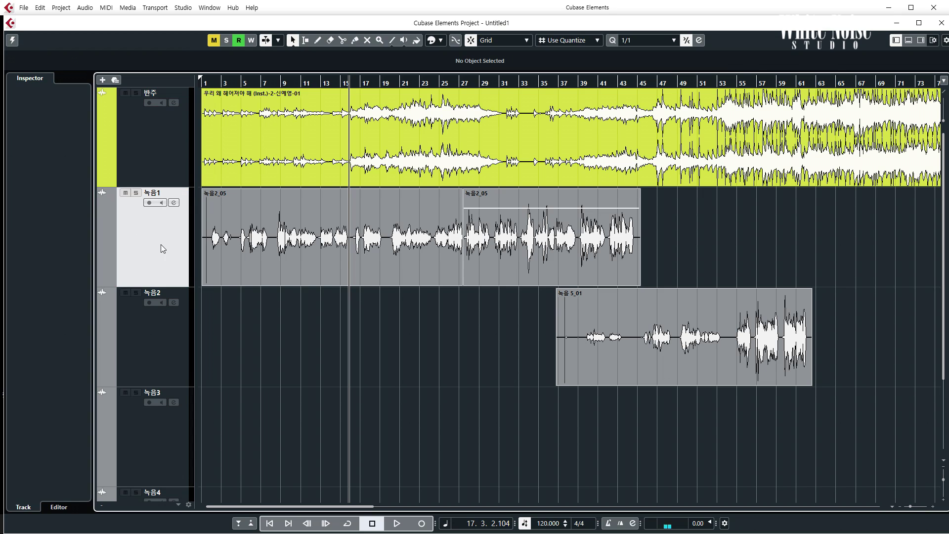
click(145, 324)
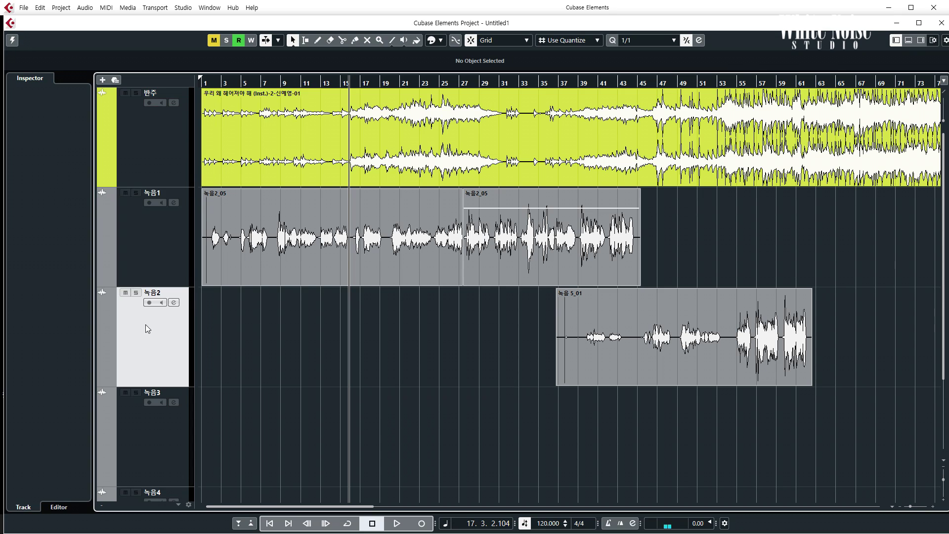
Step: Select the 녹음1 track and try to play Untitled1 while it is inactive, including from about bar 21
click(153, 153)
key(Down)
key(space)
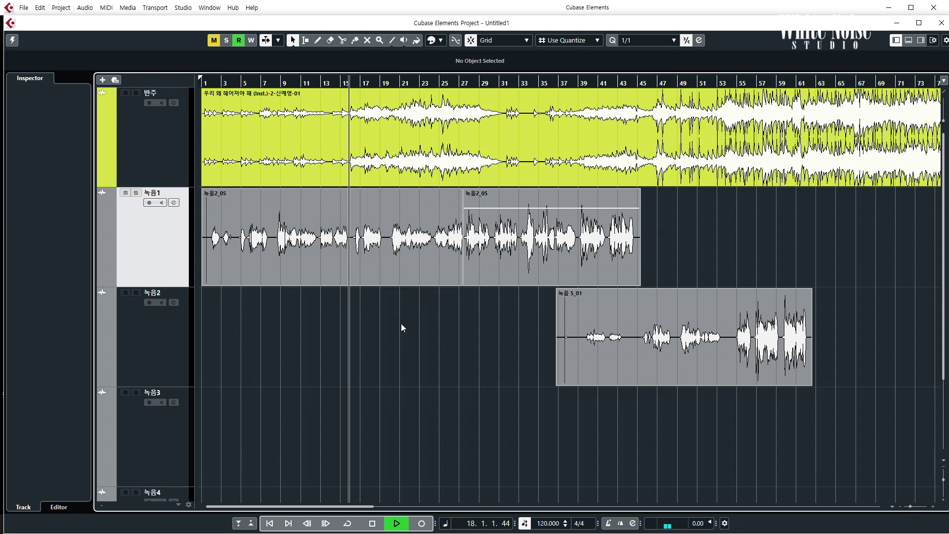
key(space)
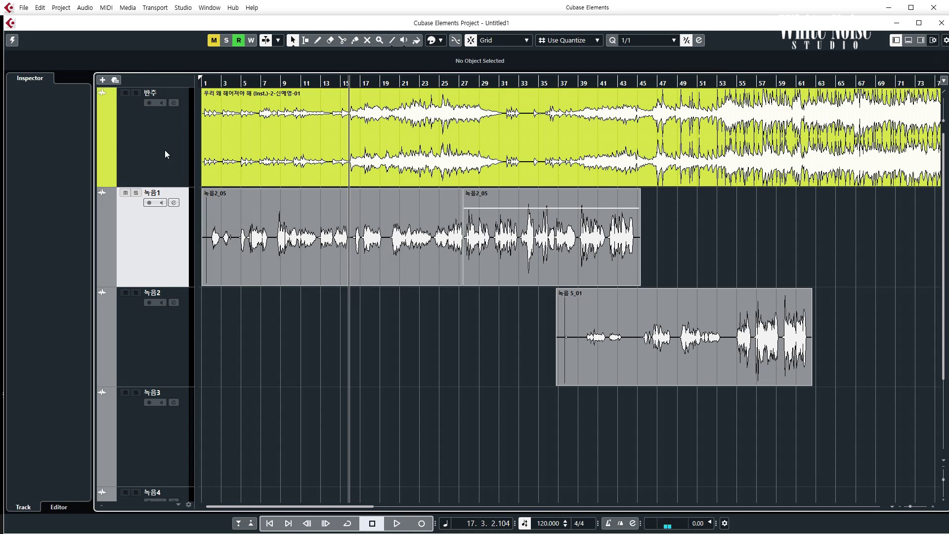
click(399, 345)
key(space)
key(space)
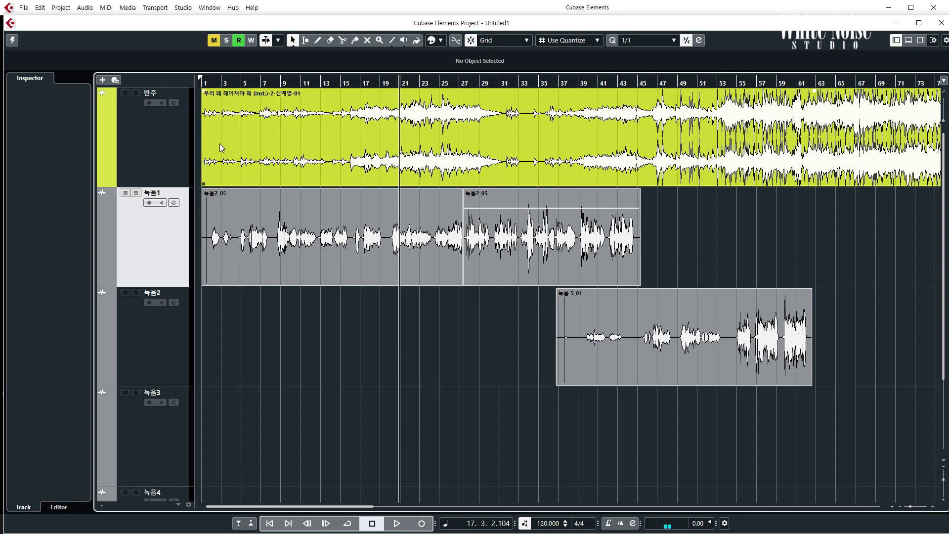
Step: Select the 반주 track, place the playback cursor at about bar 30 and activate the Untitled1 project
click(151, 147)
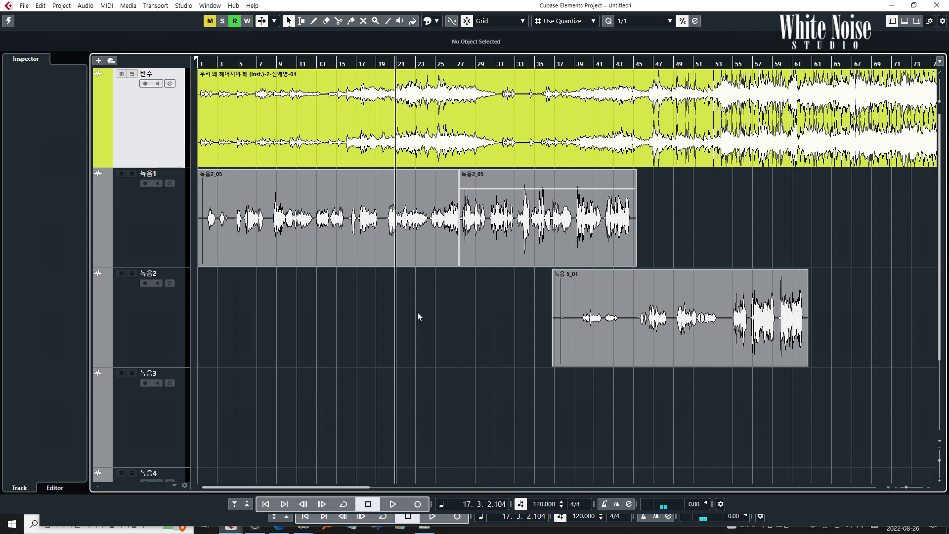
click(491, 305)
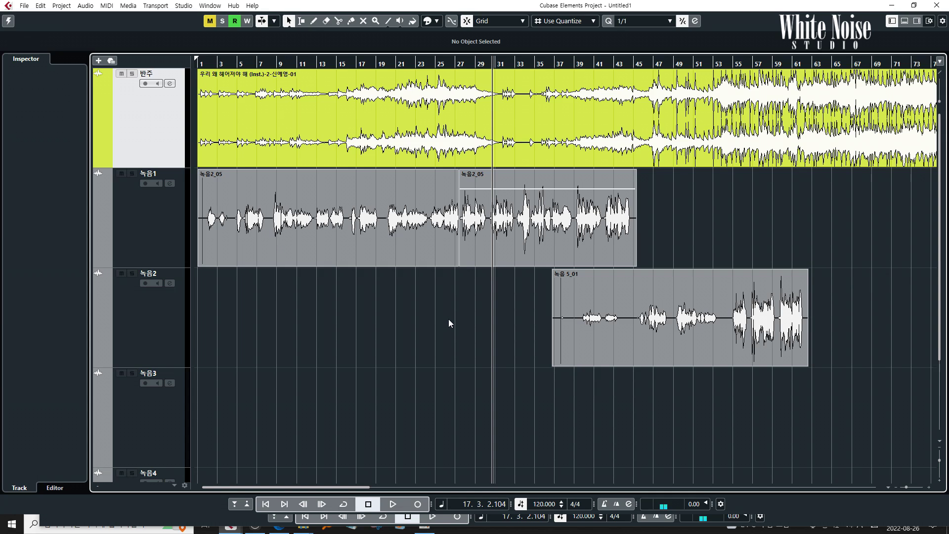
click(13, 27)
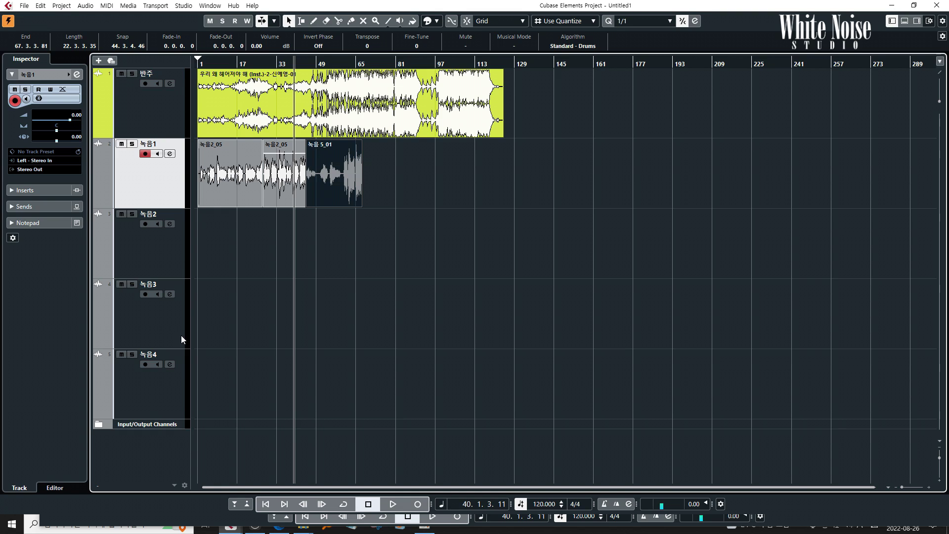
Step: Import the 시든 꽃에 물을 주듯 (Inst.) audio file onto the 반주 track after the first song and move its clip to about bar 142
click(236, 122)
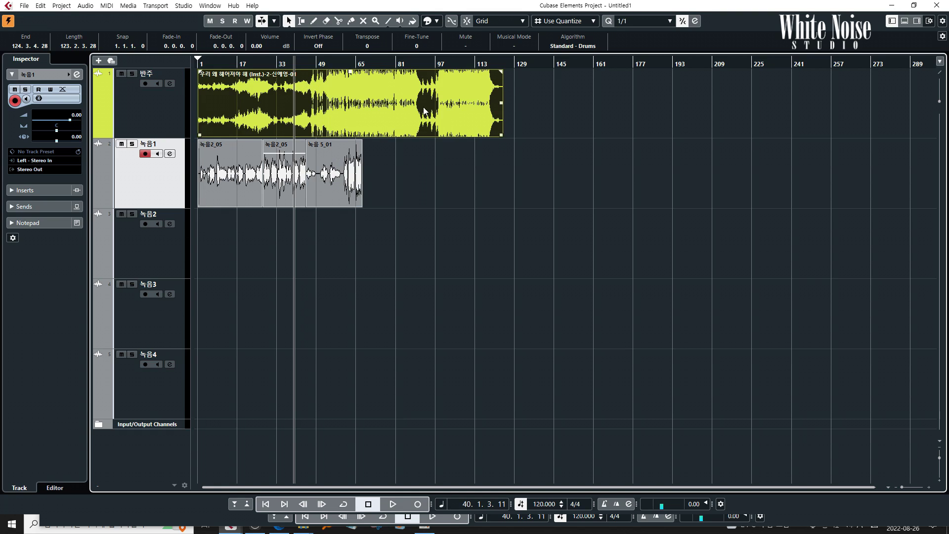
click(325, 191)
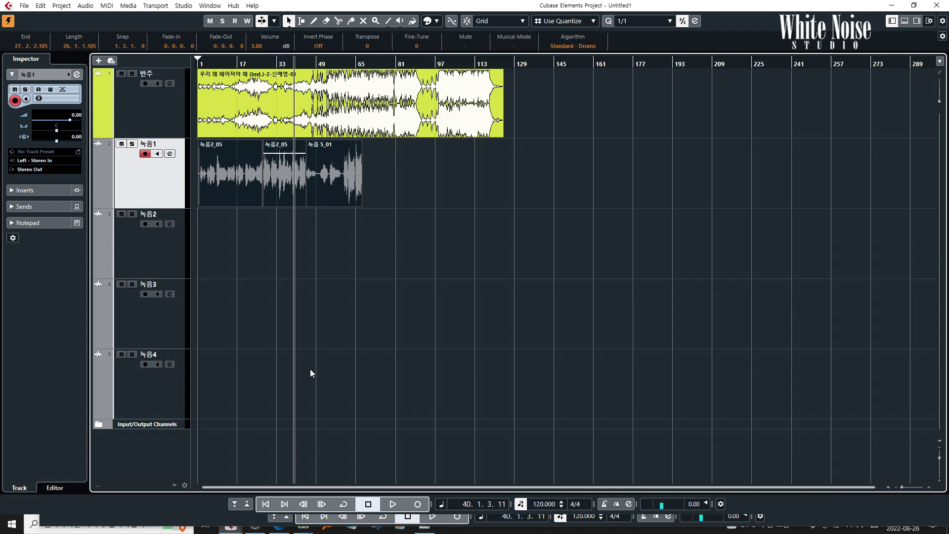
click(309, 530)
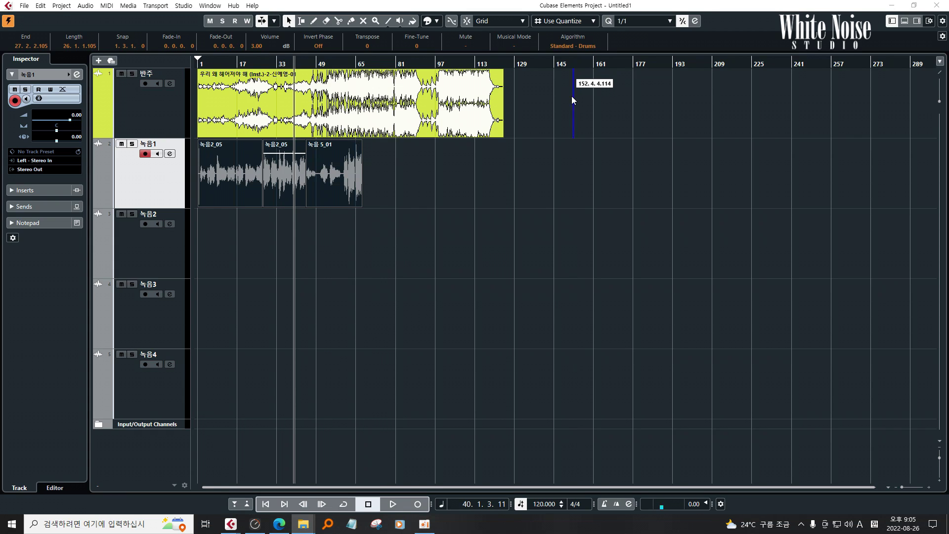
drag(572, 96, 574, 100)
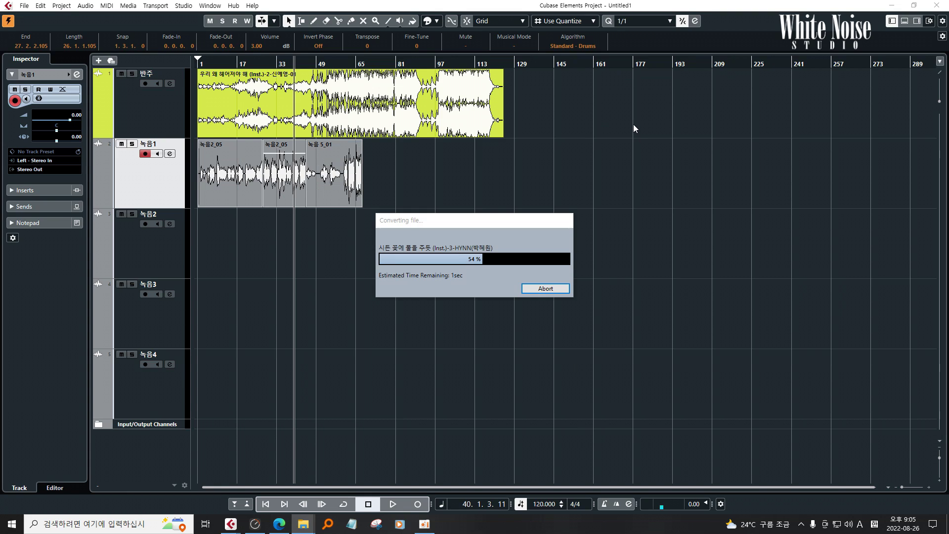
click(680, 147)
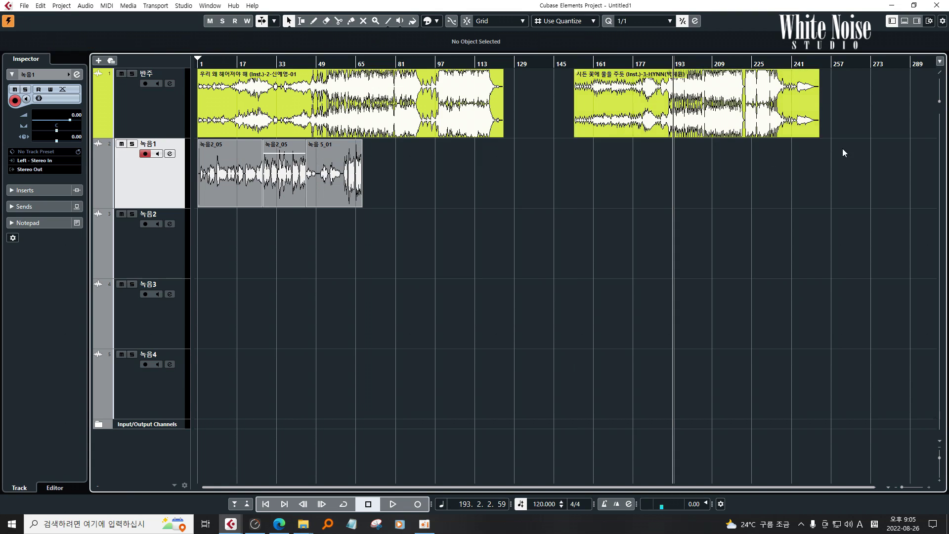
drag(658, 133, 633, 132)
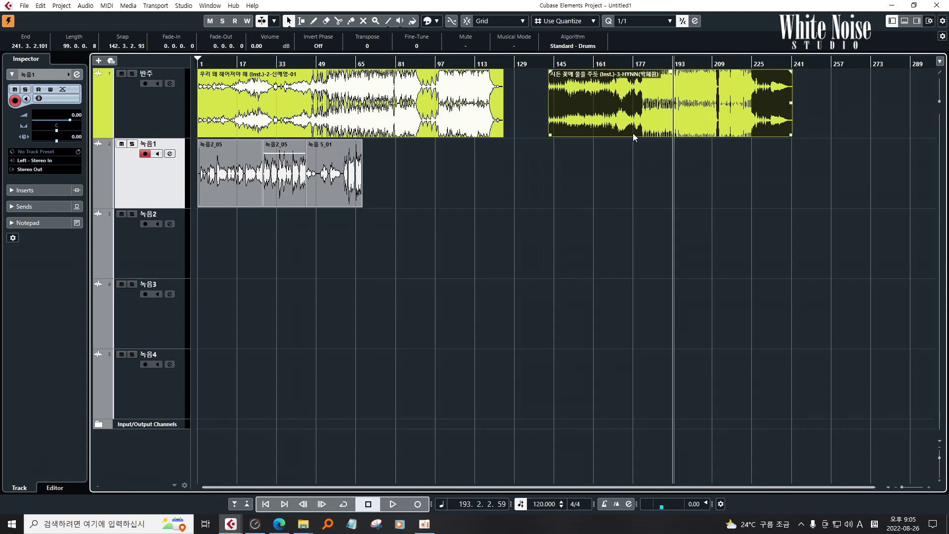
Step: Box-select the first song's backing and vocal clips, do the same for the second song, and place the playback cursor at about bar 189
click(559, 198)
drag(465, 185, 242, 112)
drag(788, 213, 660, 128)
click(663, 186)
click(664, 186)
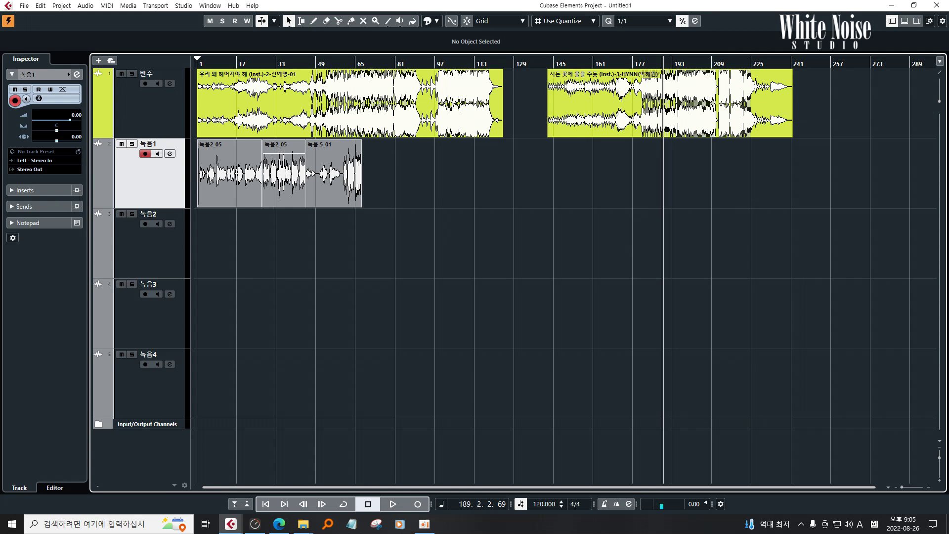
Step: Import the 팡파레 (Inst.) audio file onto the 반주 track after the second song and move its clip to about bar 262
drag(805, 30, 877, 109)
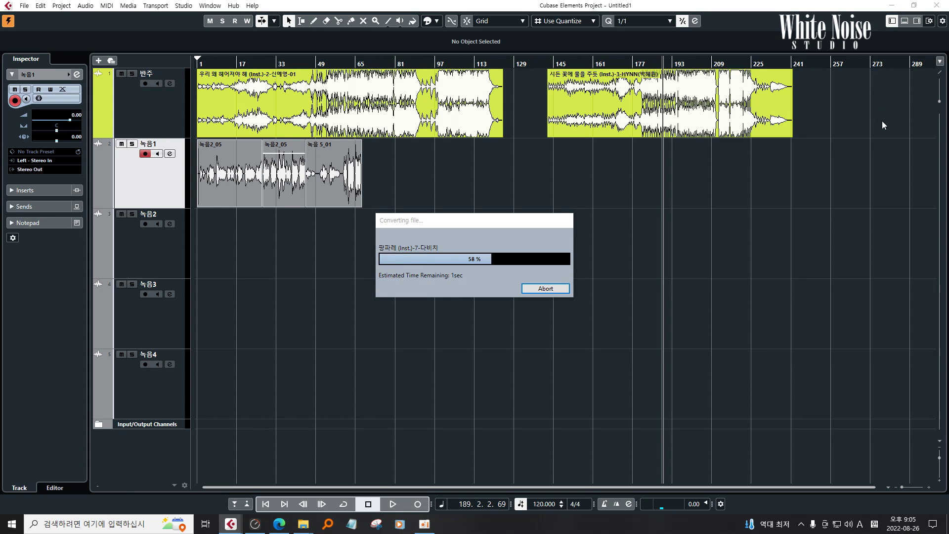
scroll(900, 165, right, 5)
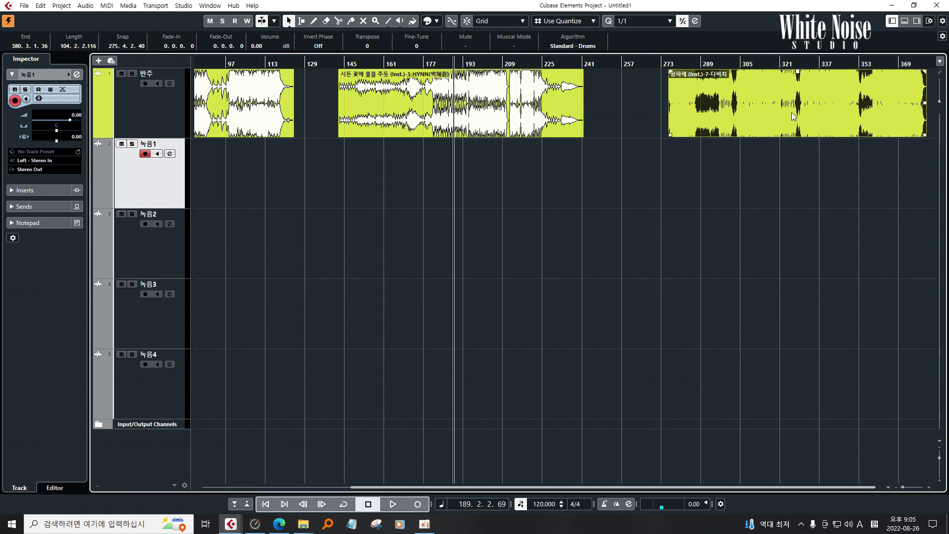
drag(792, 114, 761, 114)
key(shift+f)
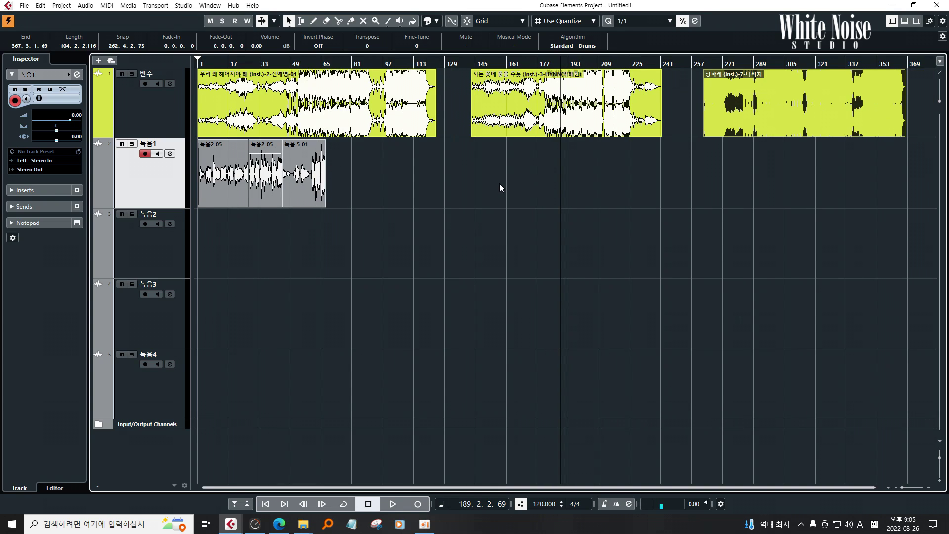
click(748, 112)
click(499, 196)
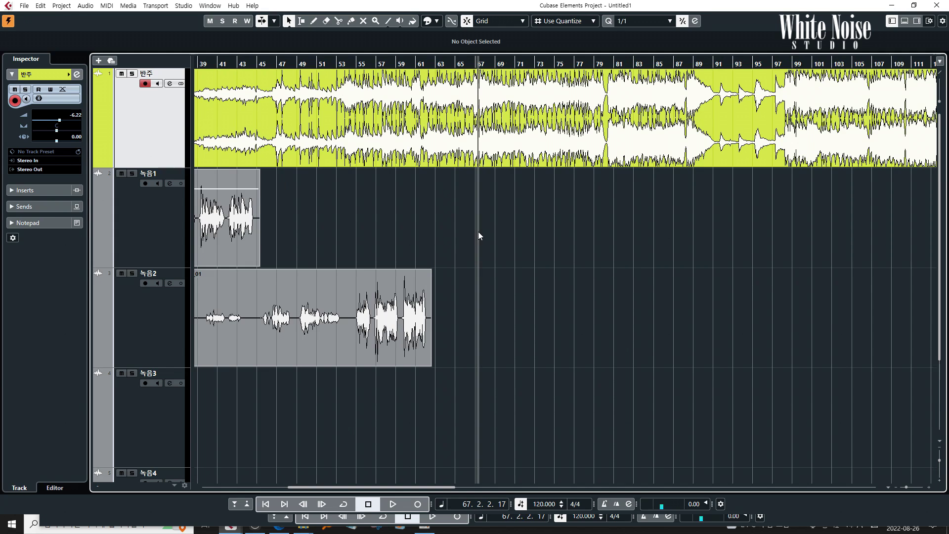
Step: Place the playback cursor at bar 70, play the 반주 track briefly from there and stop
click(475, 64)
drag(474, 63, 504, 64)
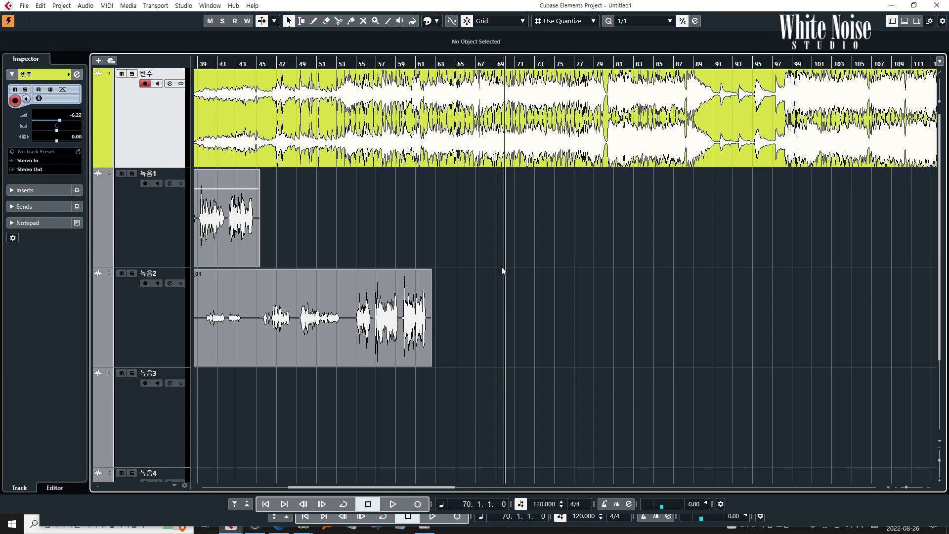
key(space)
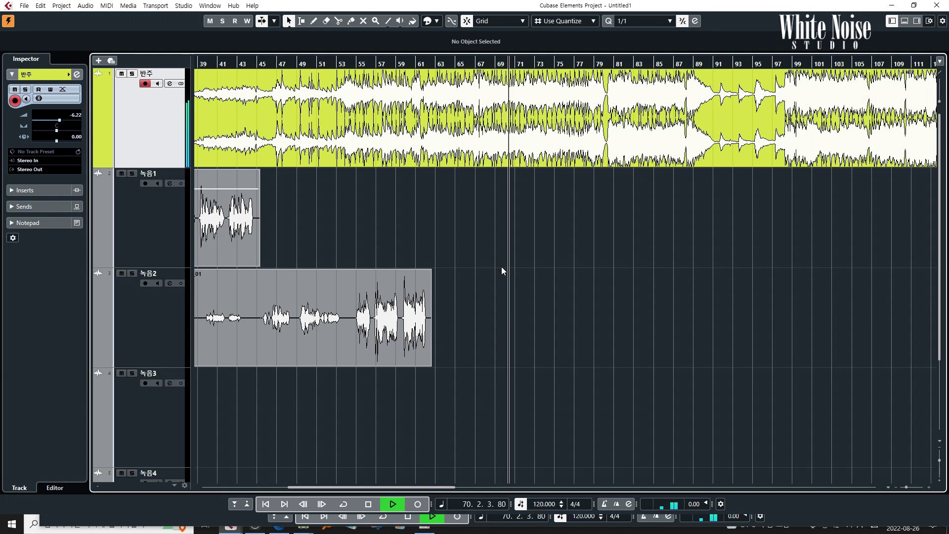
key(space)
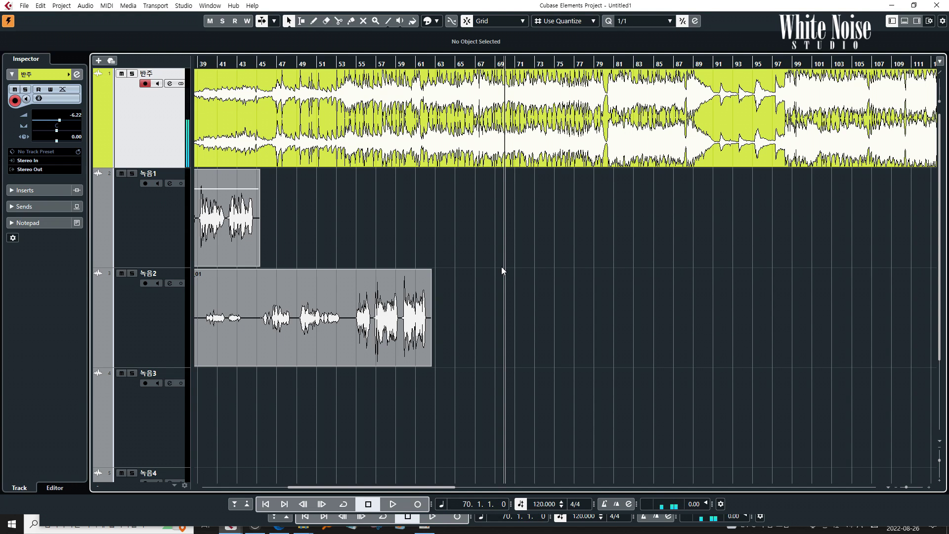
Step: Examine around bar 70 in close detail how the playback cursor behaves when playback runs past bar 71 and is stopped
key(h)
key(h)
key(h)
key(h)
key(h)
key(h)
key(h)
key(h)
key(h)
key(h)
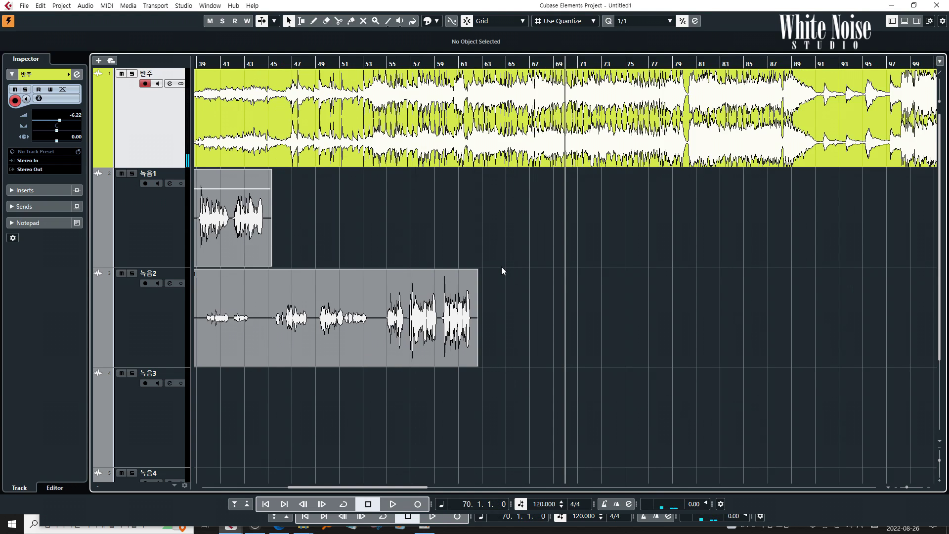
key(h)
key(h)
key(h)
key(h)
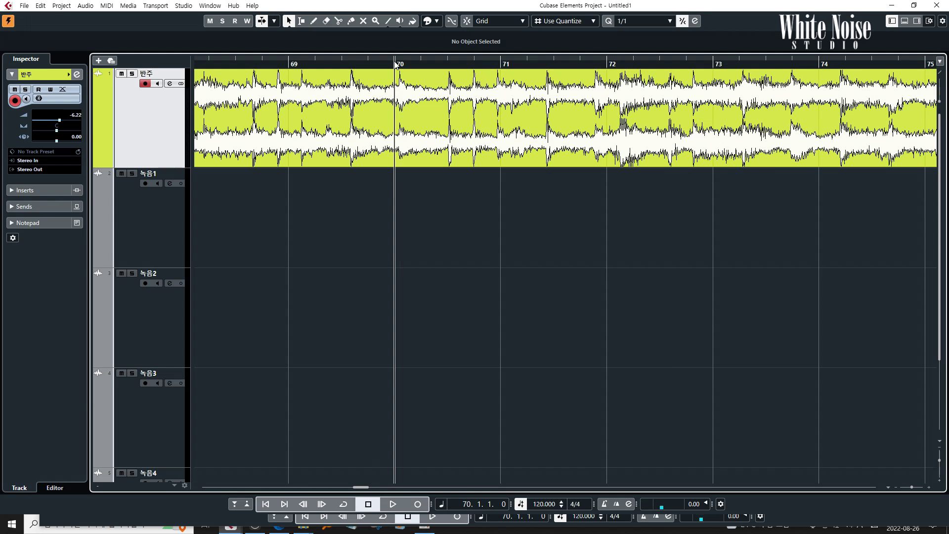
key(space)
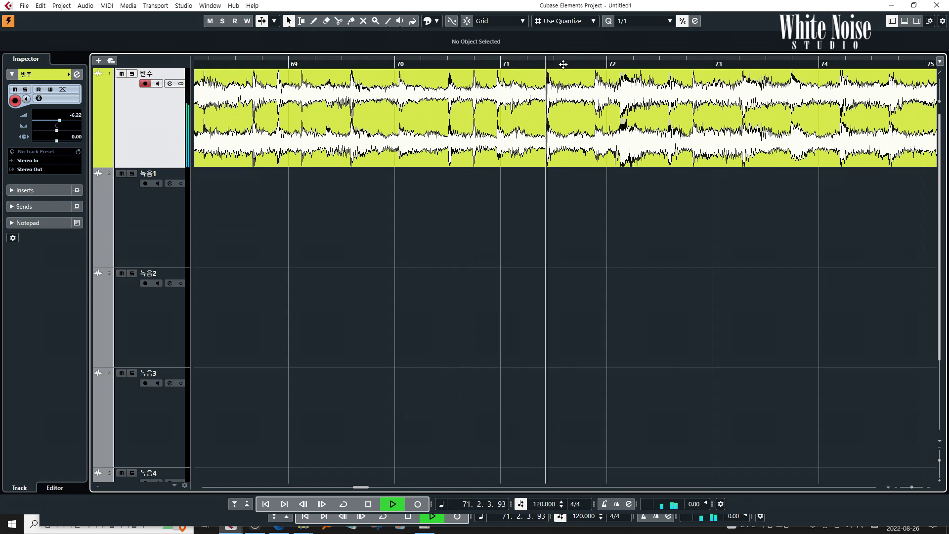
key(space)
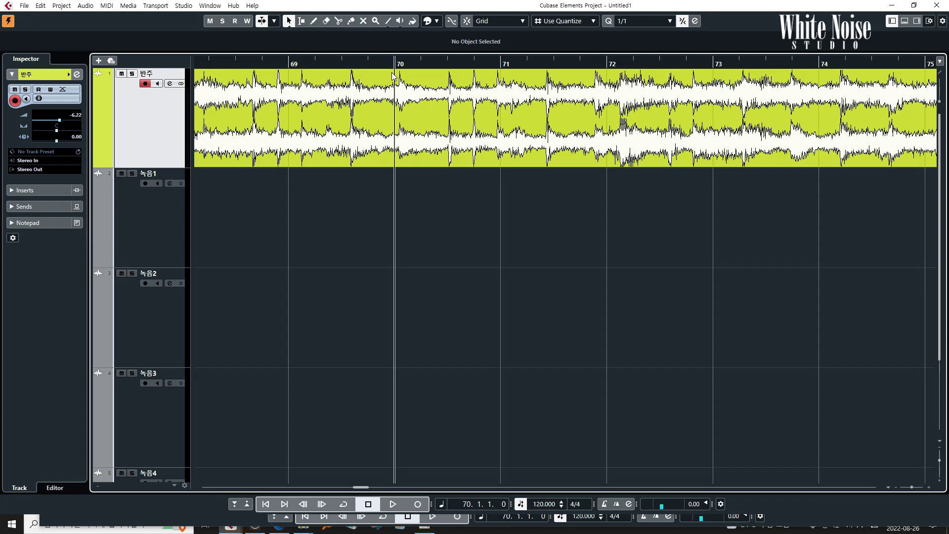
Step: Turn off Return to Start Position on Stop, then play from bar 70 and stop shortly after bar 71
key(shift+KP_0)
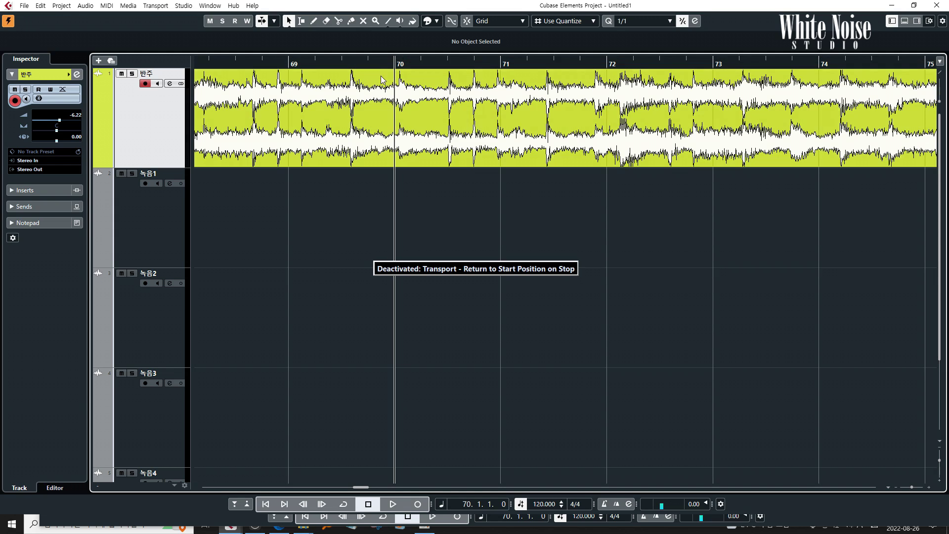
key(space)
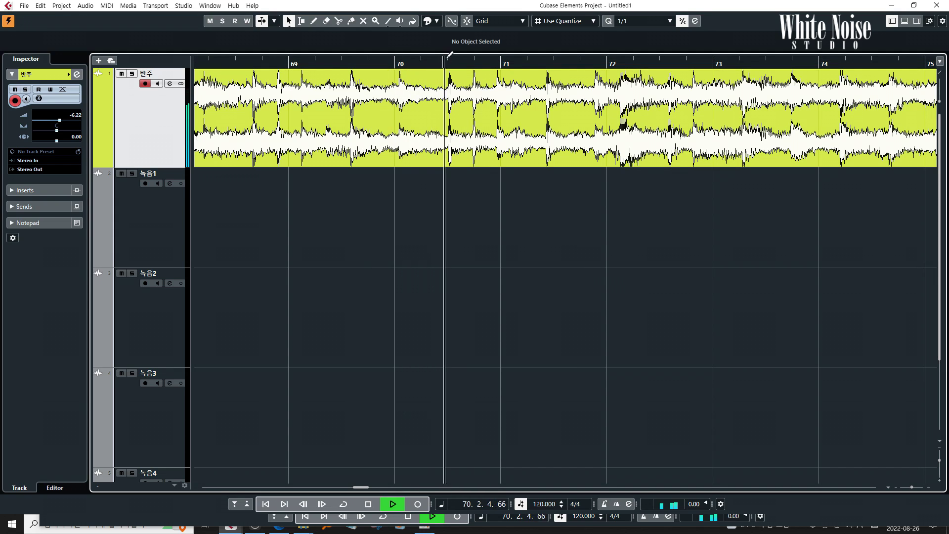
key(space)
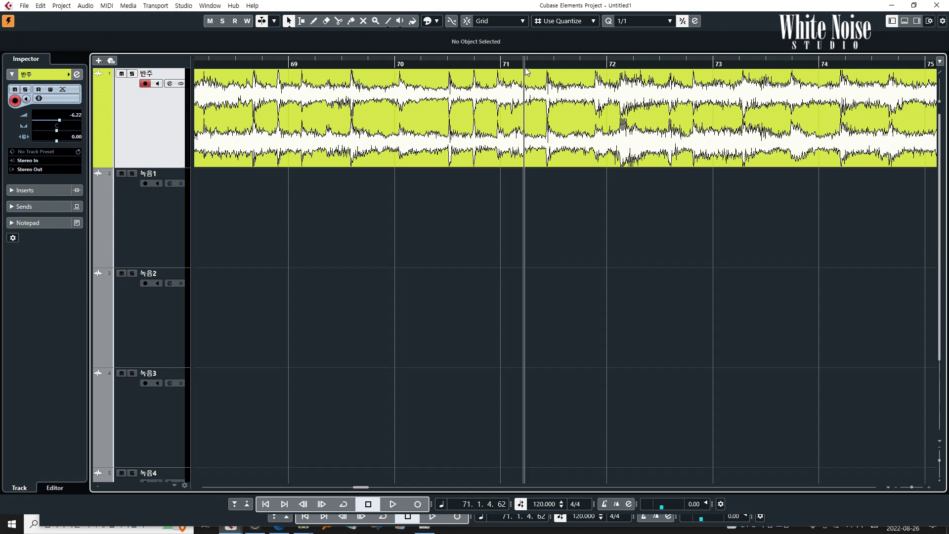
Step: Bring the playback cursor back to bar 70, play the 반주 track from there again and stop
key(KP_Subtract)
key(KP_Subtract)
key(KP_Subtract)
key(KP_Add)
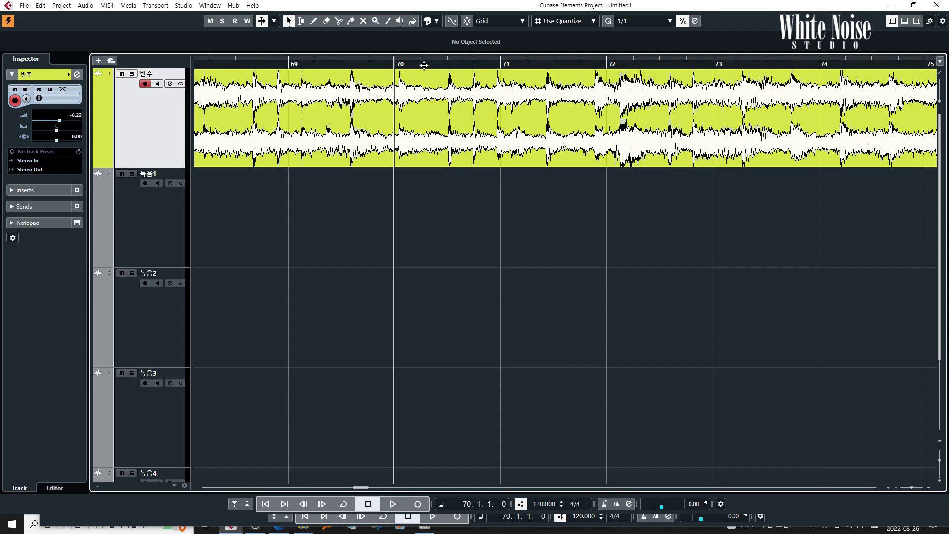
key(space)
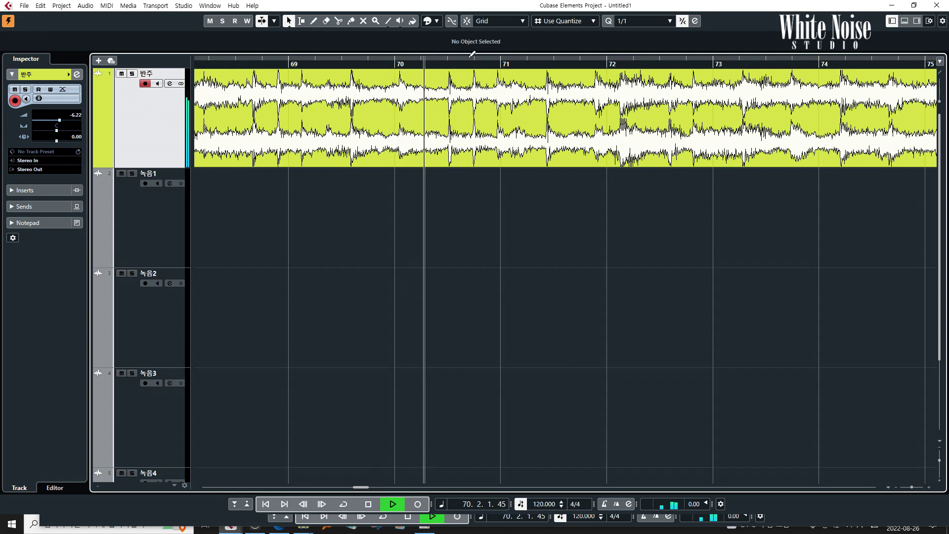
key(space)
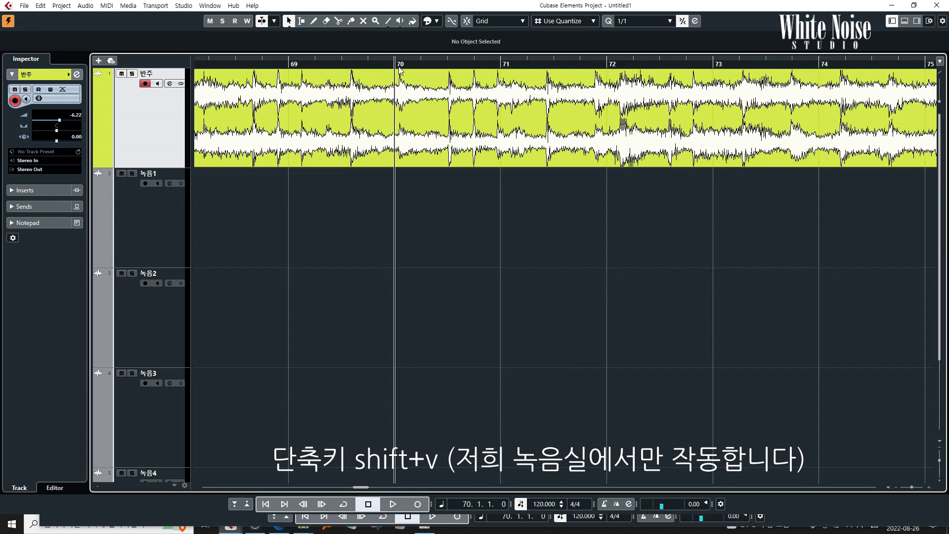
Step: Play from bar 70 and stop just past bar 71, toggling Return to Start Position on Stop before and after
key(shift+v)
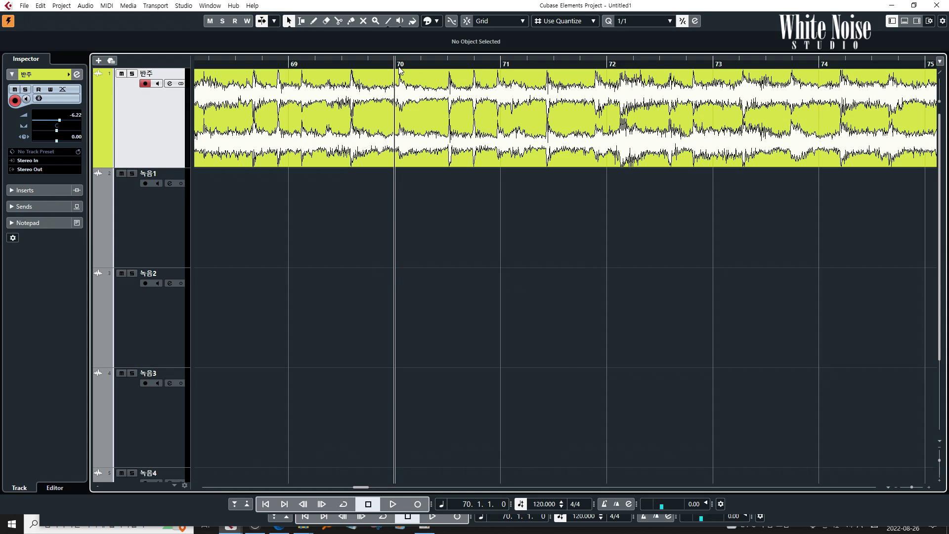
key(space)
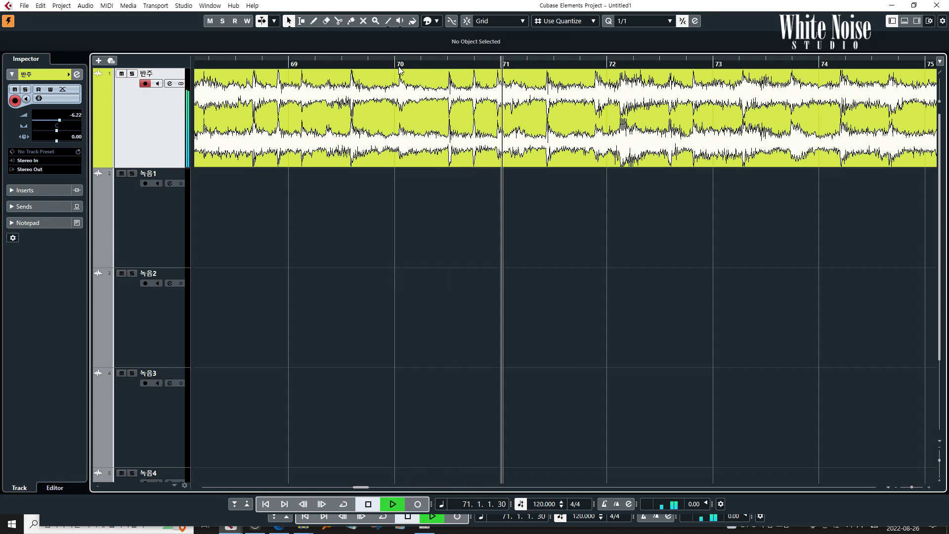
key(space)
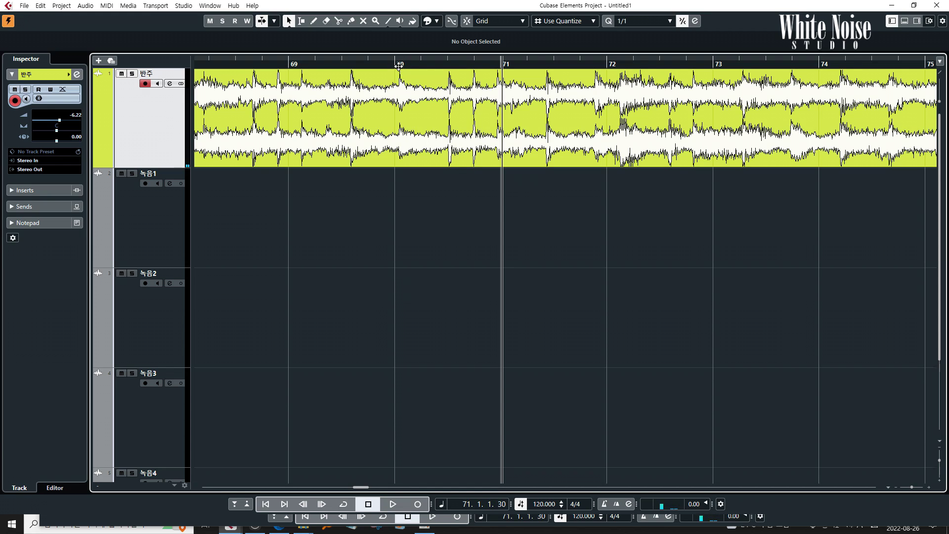
key(shift+KP_0)
Step: Move the 녹음 5_01 clip from the 녹음2 track onto 녹음1, overlapping the end of its vocal clip from just before bar 42
drag(399, 66, 273, 379)
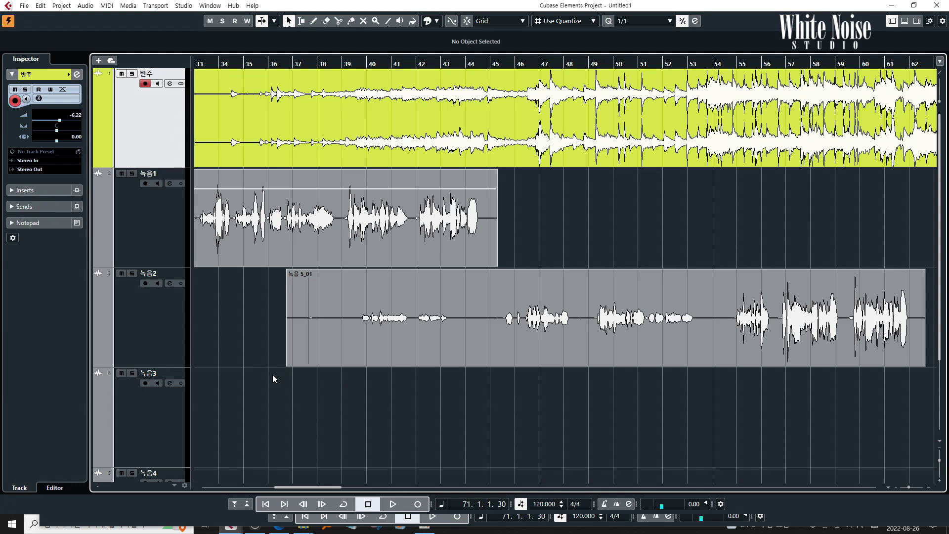
click(449, 334)
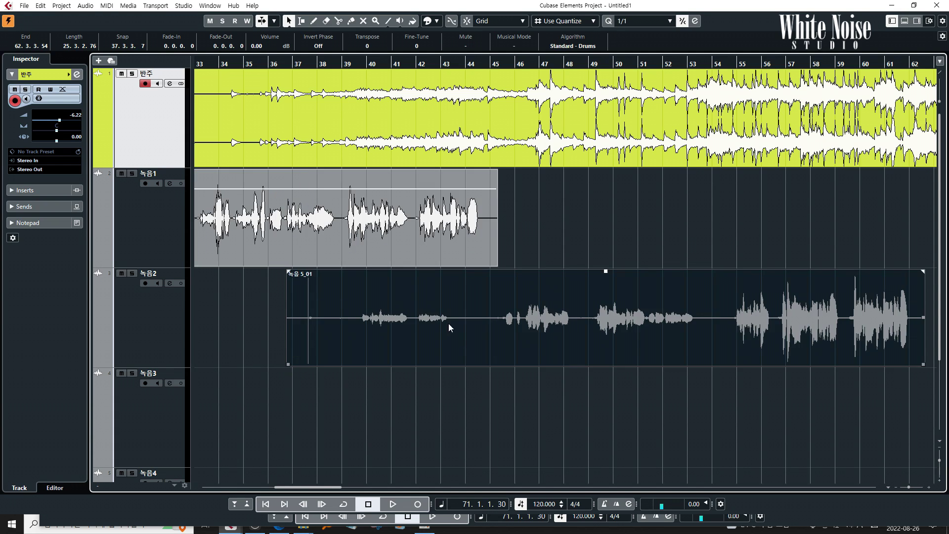
click(403, 264)
click(368, 317)
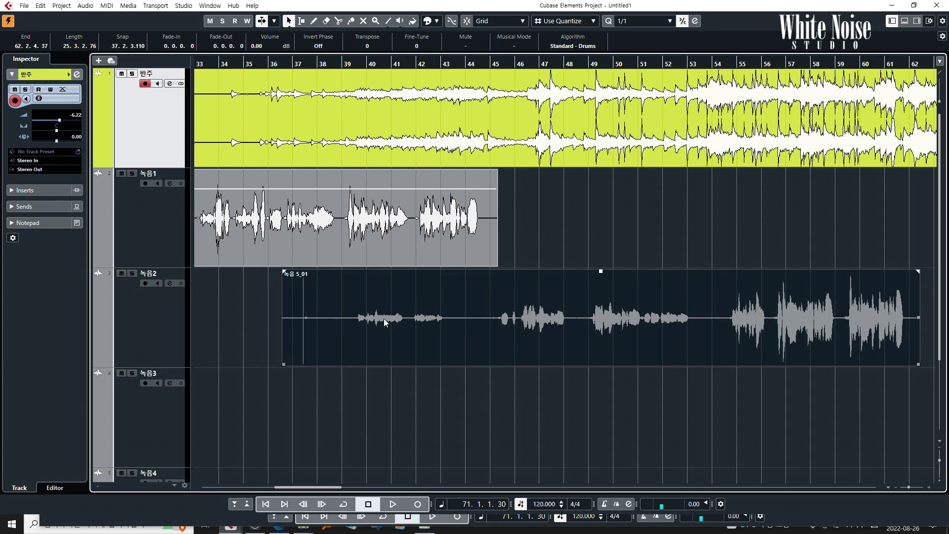
drag(342, 311, 471, 238)
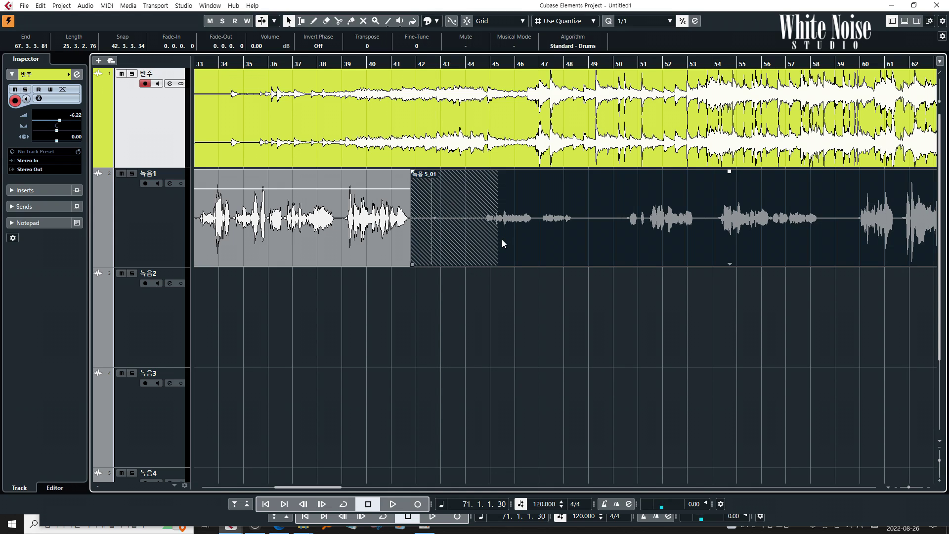
Step: Examine the overlap on the 녹음1 track by selecting the earlier vocal clip and the 녹음 5_01 clip in turn
click(402, 288)
key(h)
key(h)
click(286, 224)
click(702, 236)
click(672, 236)
click(253, 234)
click(357, 256)
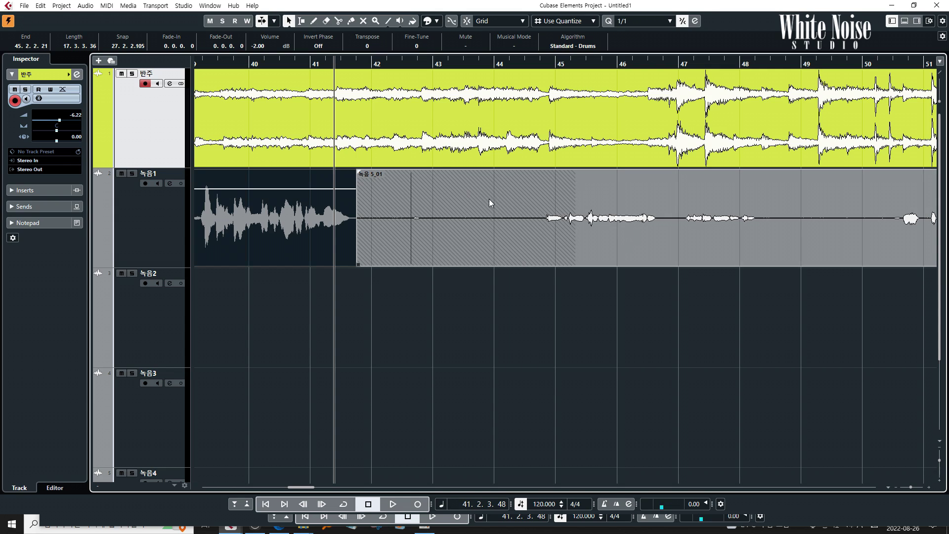
Step: Move the overlapping 녹음 5_01 clip down to the 녹음2 track, undo the move, and move it there again
drag(642, 220, 627, 335)
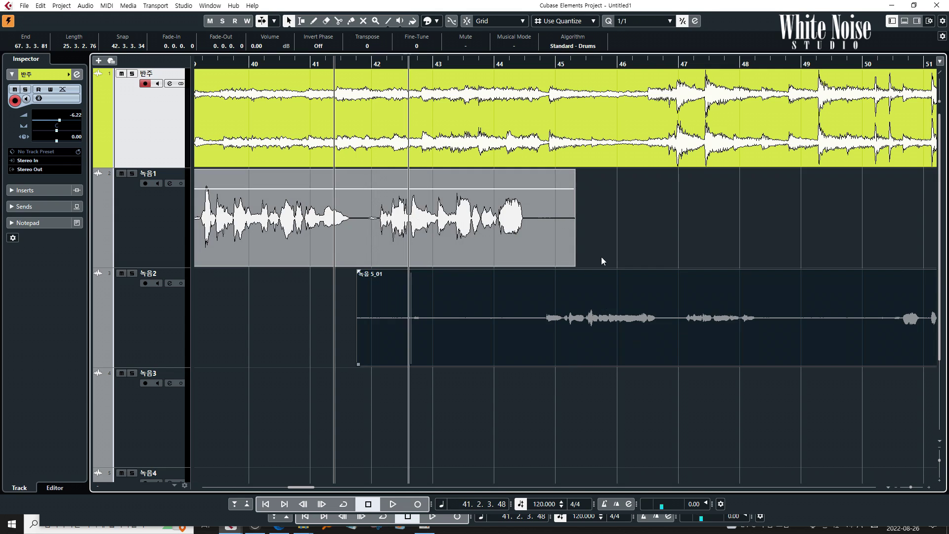
key(ctrl+z)
click(364, 315)
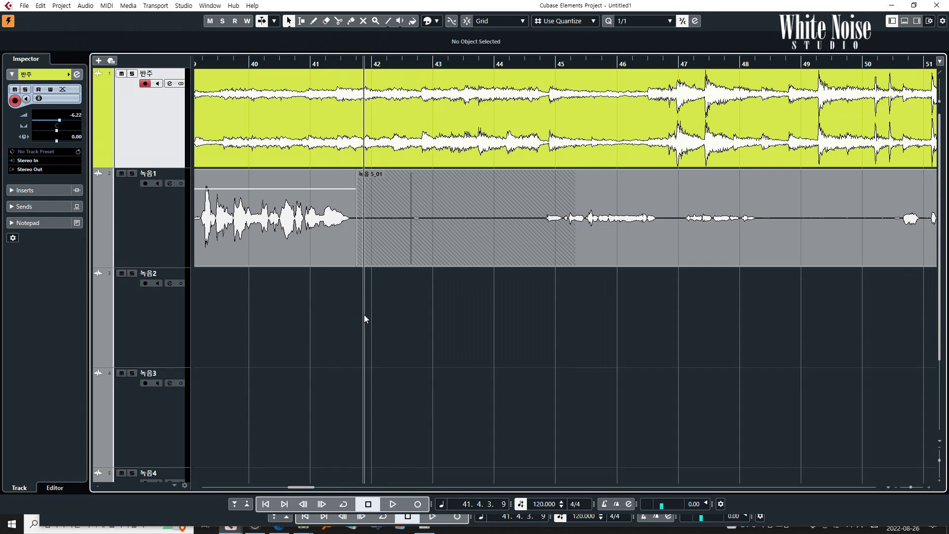
drag(681, 262, 680, 362)
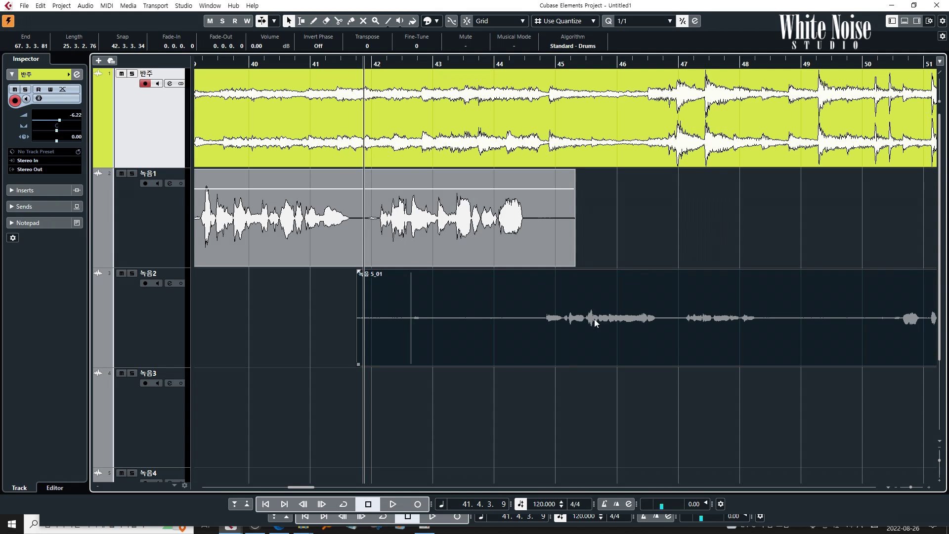
Step: Move the 녹음 5_01 clip from 녹음2 onto 녹음1, move it down again and undo that second move
drag(648, 327, 645, 250)
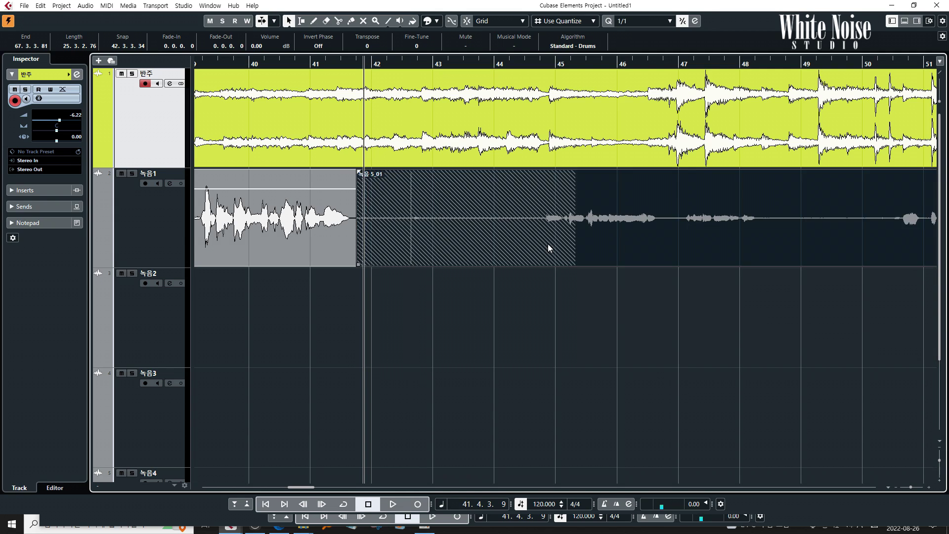
click(315, 291)
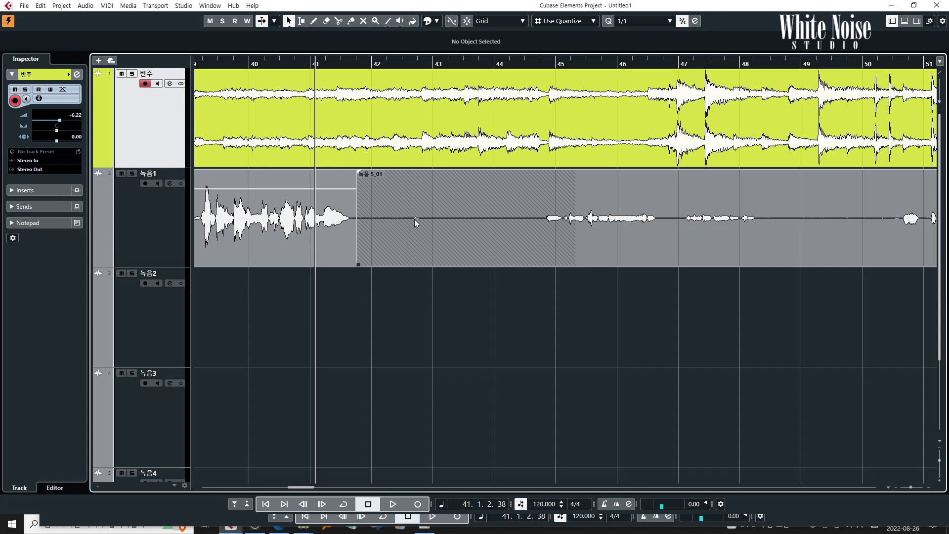
click(681, 229)
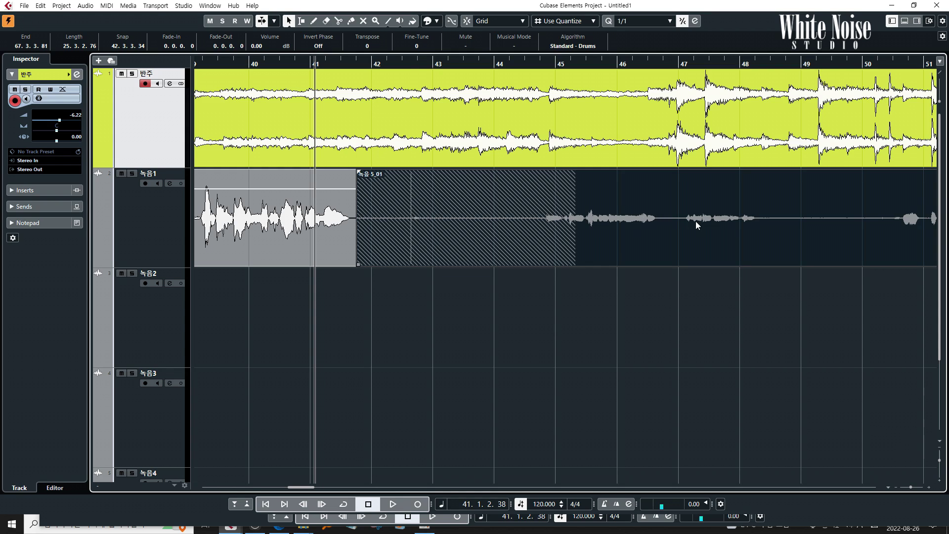
drag(635, 210, 634, 310)
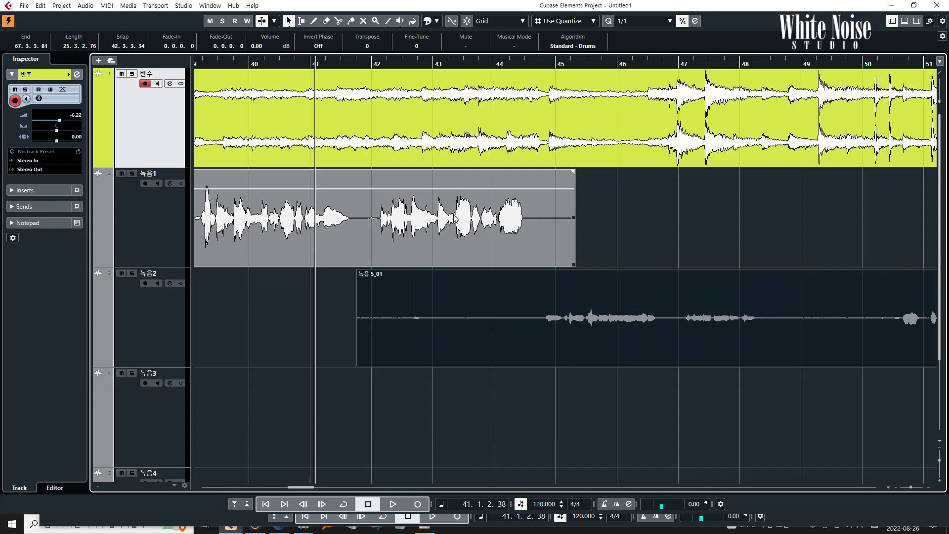
key(ctrl+z)
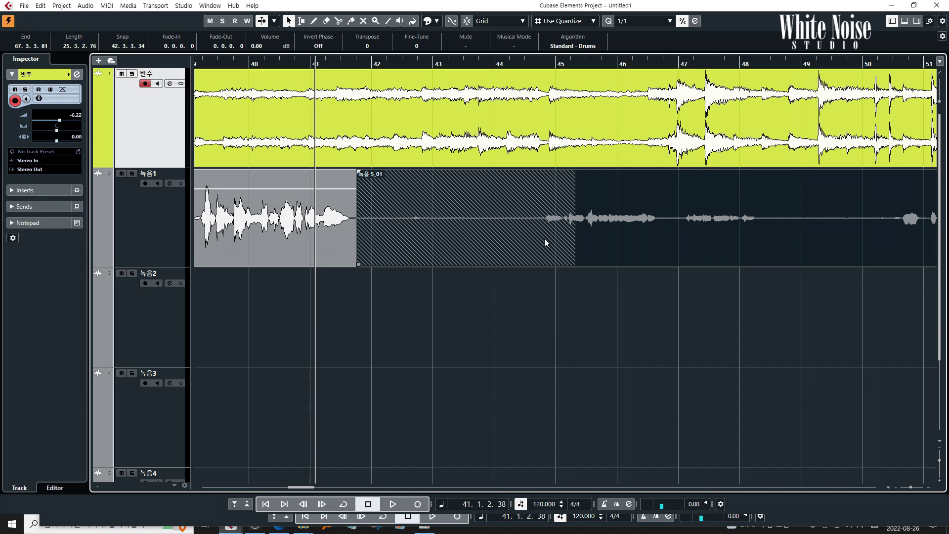
Step: Select the tracks 녹음1 to 녹음4 one after another, going down and back up the track list
click(120, 226)
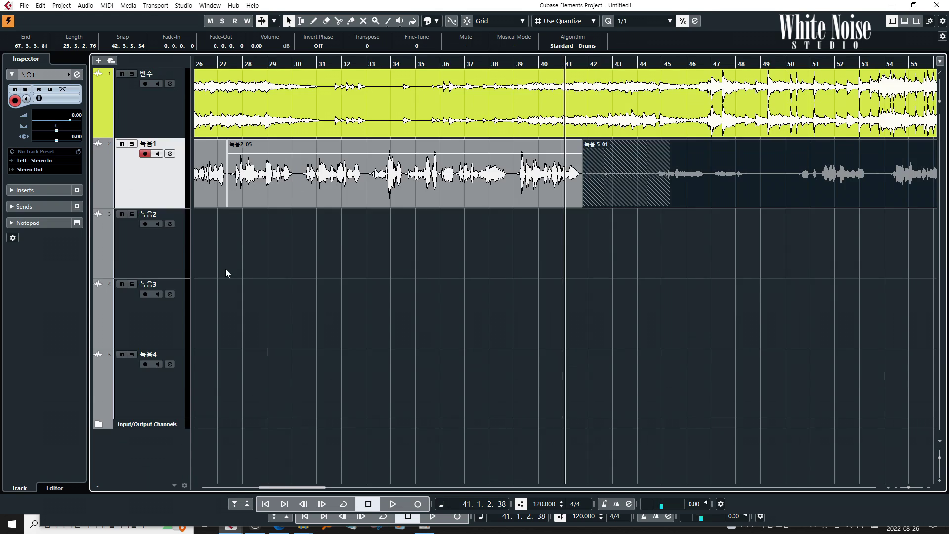
click(151, 331)
click(133, 380)
click(113, 321)
click(138, 255)
click(133, 195)
click(132, 226)
click(123, 322)
click(123, 385)
click(121, 316)
click(123, 242)
click(123, 179)
click(156, 251)
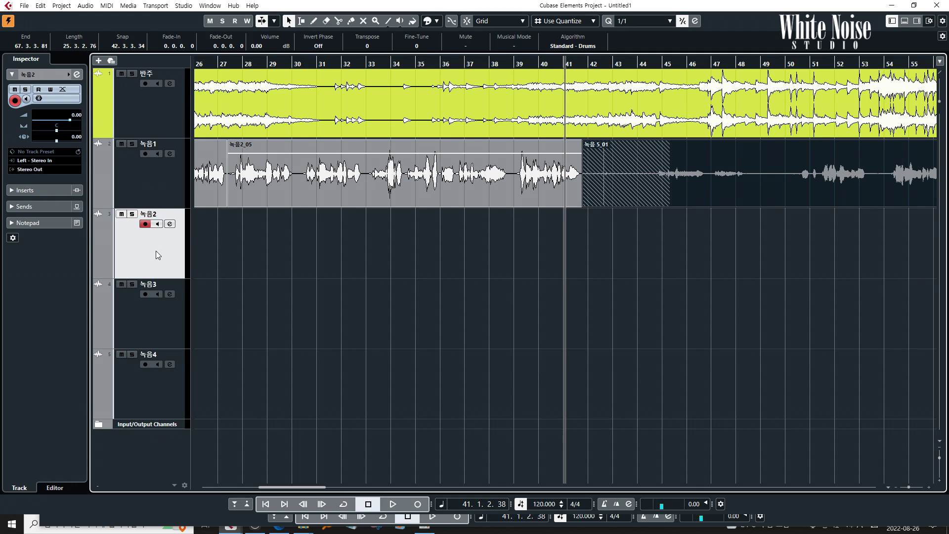
click(123, 191)
Step: Move the overlapping 녹음 5_01 clip from the 녹음1 track down to 녹음2 and select it there
click(483, 219)
drag(708, 183, 708, 253)
click(637, 246)
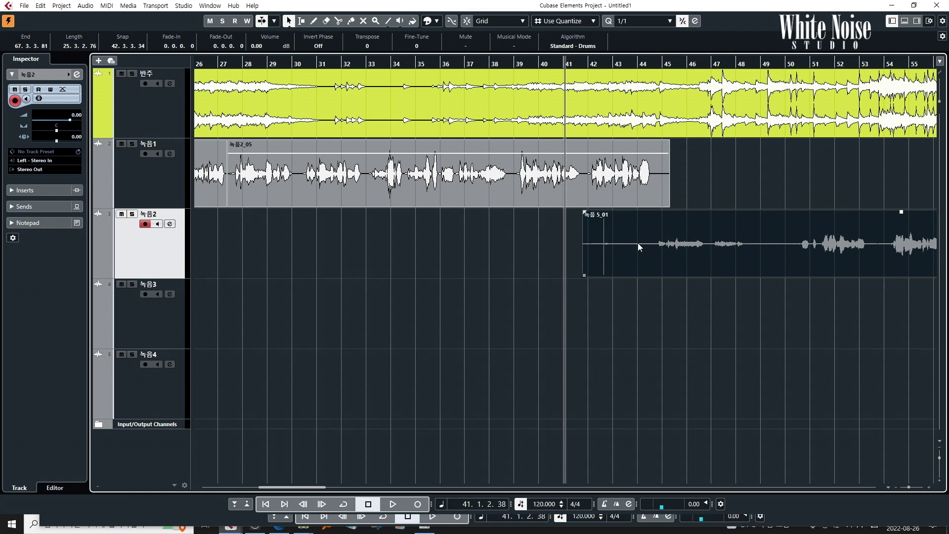
Step: Compare clip and track selection: select both vocal clips together, each clip alone, and the 녹음1 and 녹음2 tracks in turn
drag(663, 312, 520, 180)
click(140, 254)
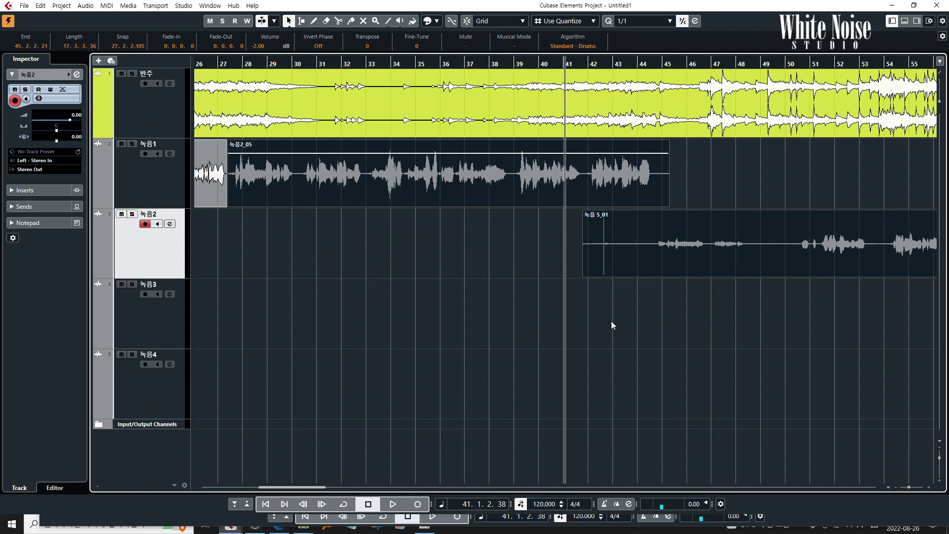
drag(714, 335, 461, 164)
click(615, 223)
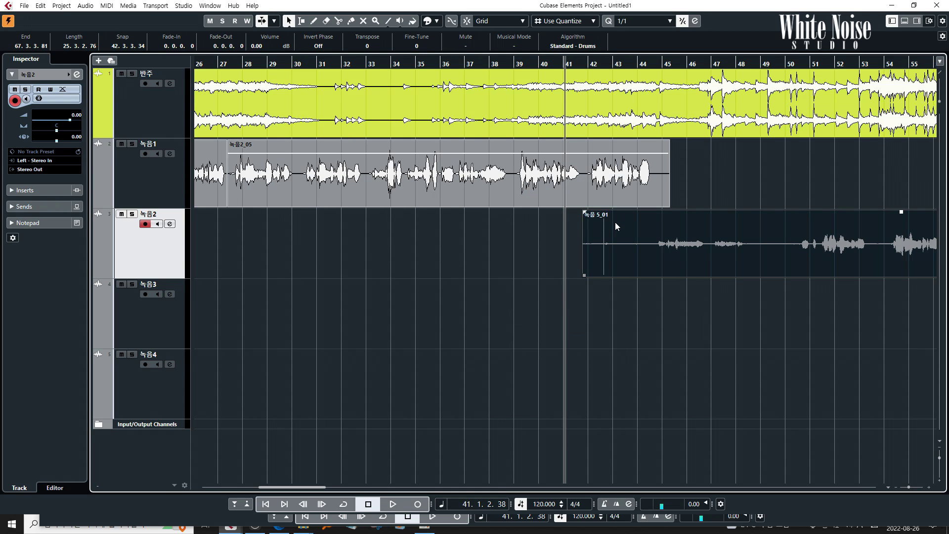
click(611, 182)
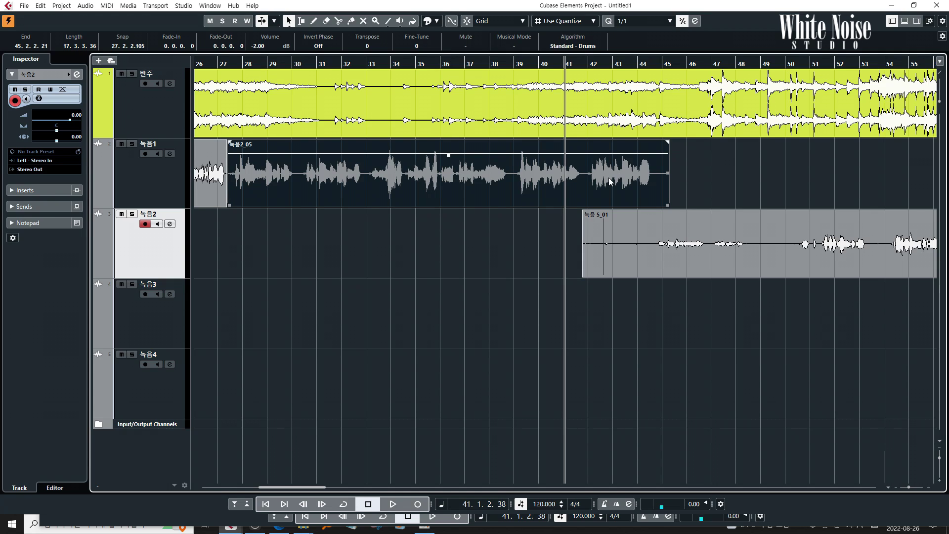
click(165, 190)
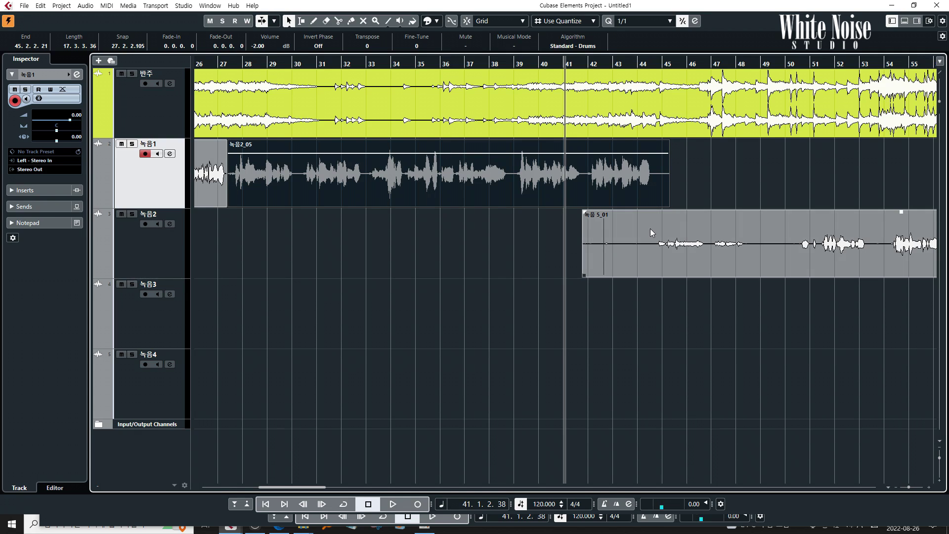
click(151, 250)
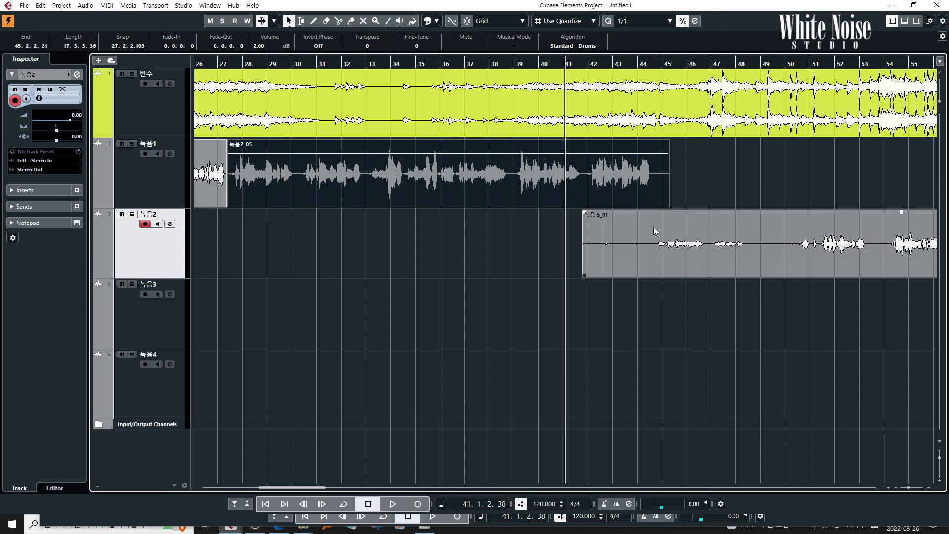
Step: Move the 녹음 5_01 clip up onto 녹음1 so it overlaps the end of the 녹음2_05 clip, and clear the selection
drag(643, 256, 643, 184)
click(582, 252)
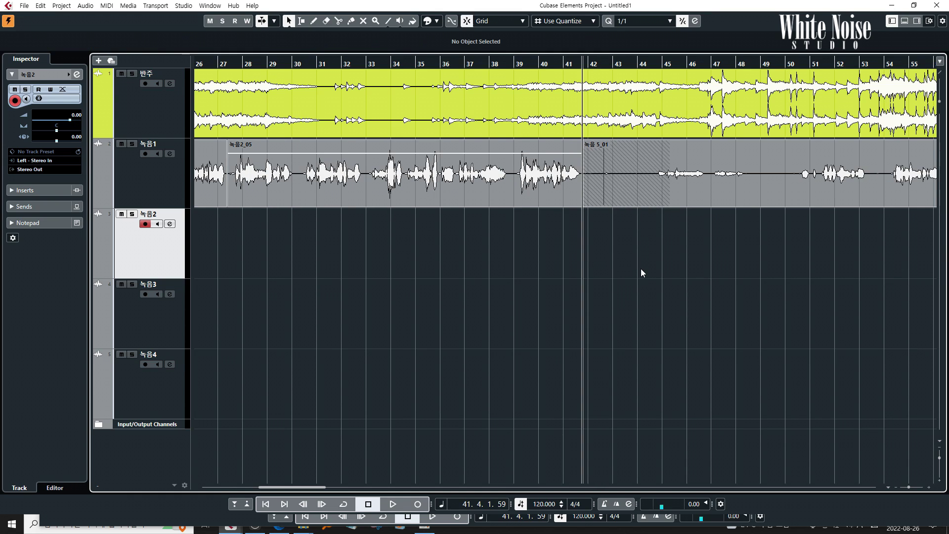
Step: Move the 녹음 5_01 clip straight down to 녹음2 while keeping its time position, and undo the move
scroll(672, 269, up, 4)
scroll(458, 296, right, 1)
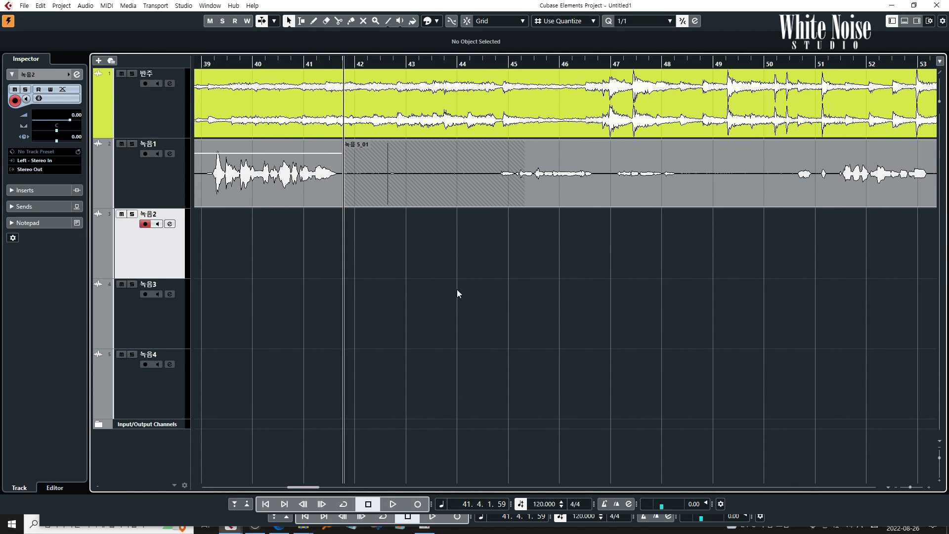
click(559, 183)
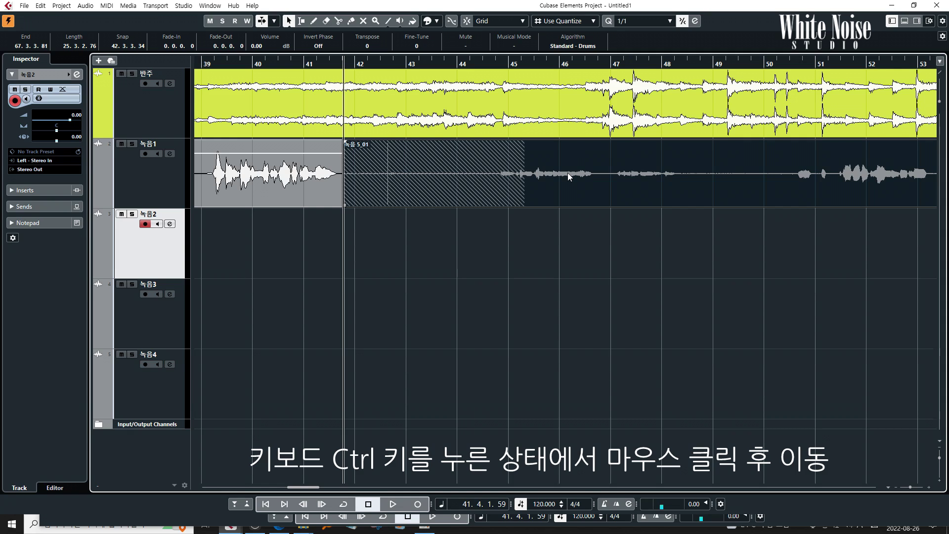
drag(567, 161, 568, 211)
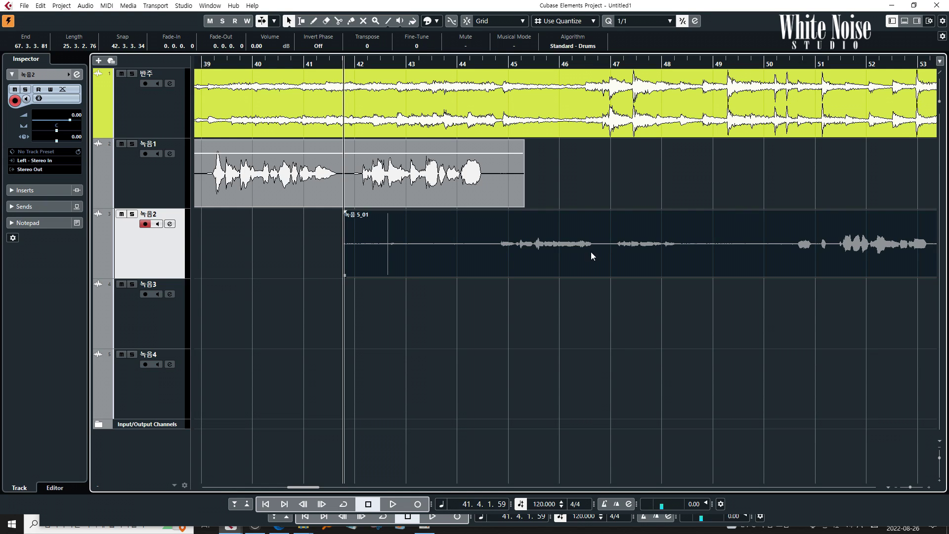
key(ctrl+z)
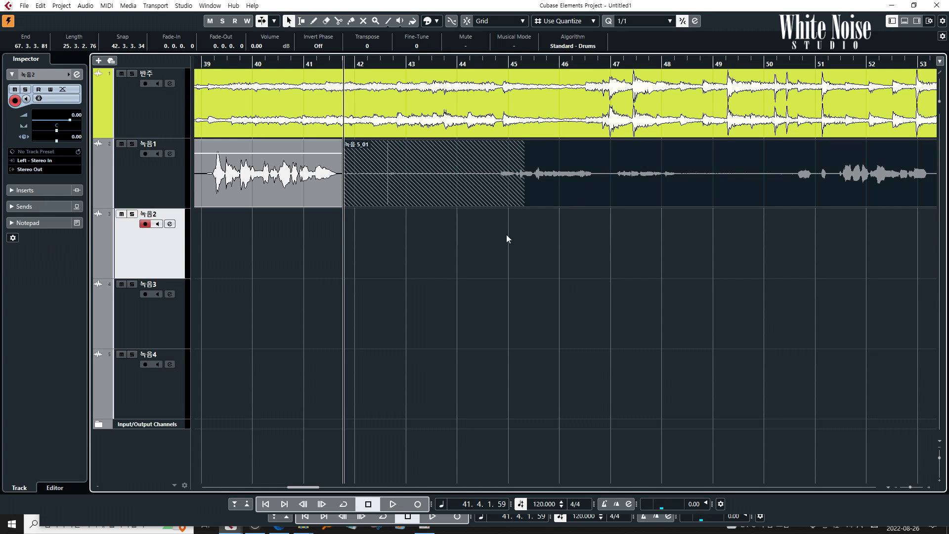
Step: Trim the start of the overlapping 녹음 5_01 clip to just before bar 45 and step the selection between the two clips
click(291, 183)
click(259, 222)
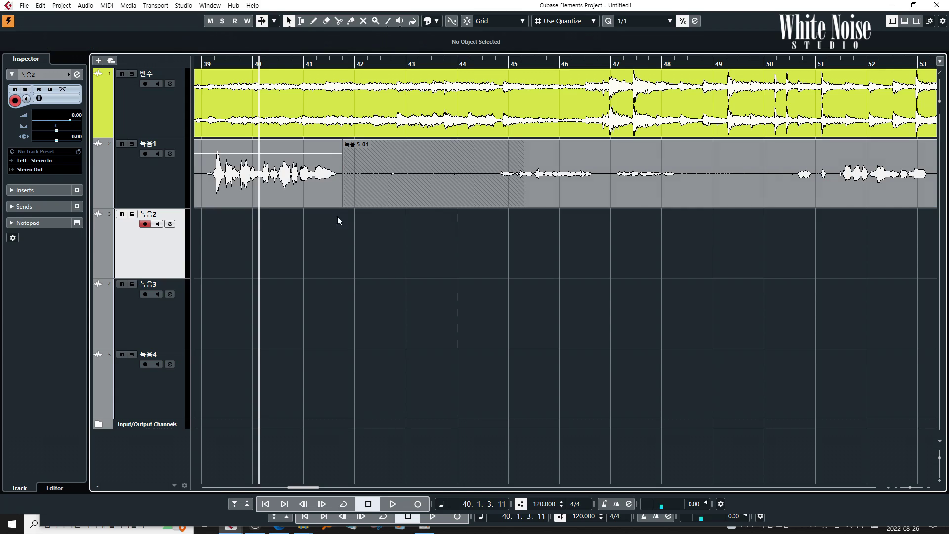
click(361, 190)
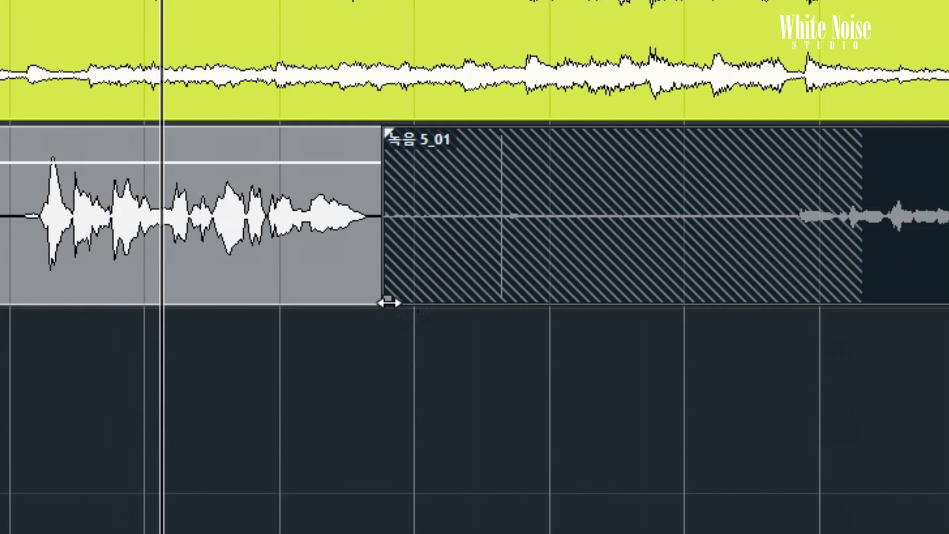
drag(390, 297, 782, 298)
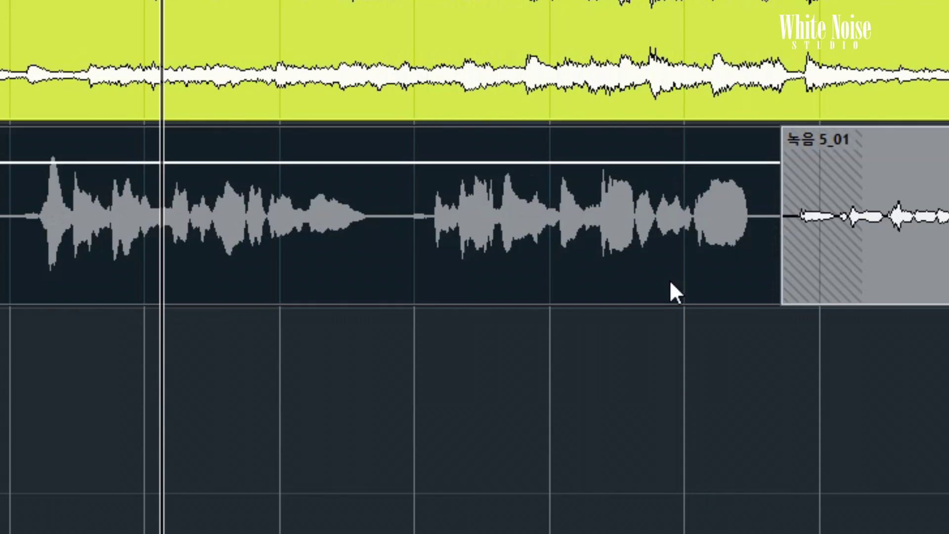
key(Left)
key(Right)
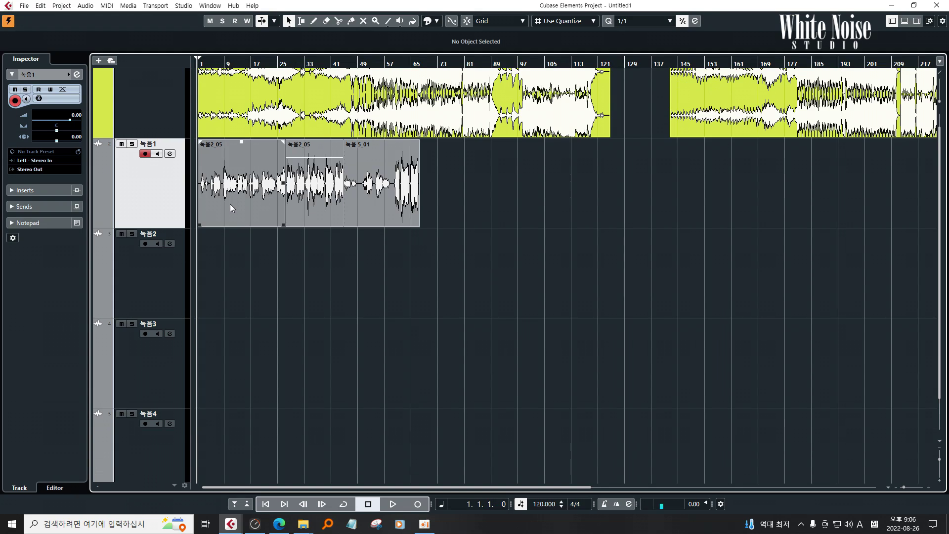
Step: Select the 녹음1 track, followed by the 반주 backing track
click(156, 206)
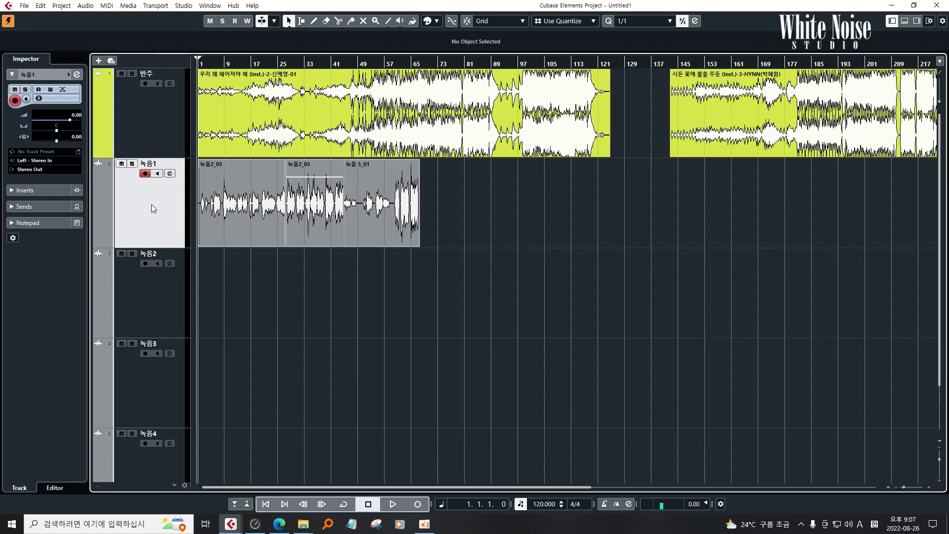
click(142, 99)
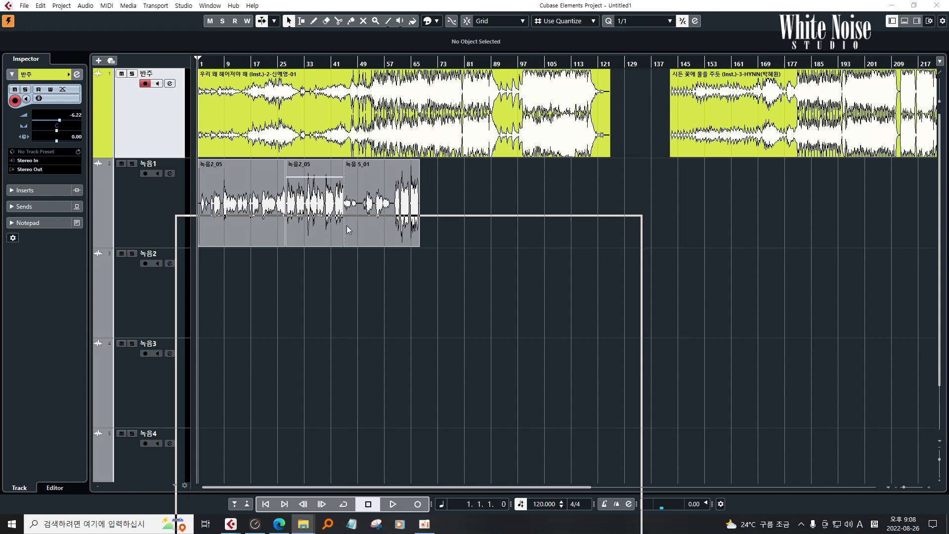
Step: Switch to File Explorer and open the 220826 project folder inside Music
drag(348, 226, 403, 46)
click(261, 278)
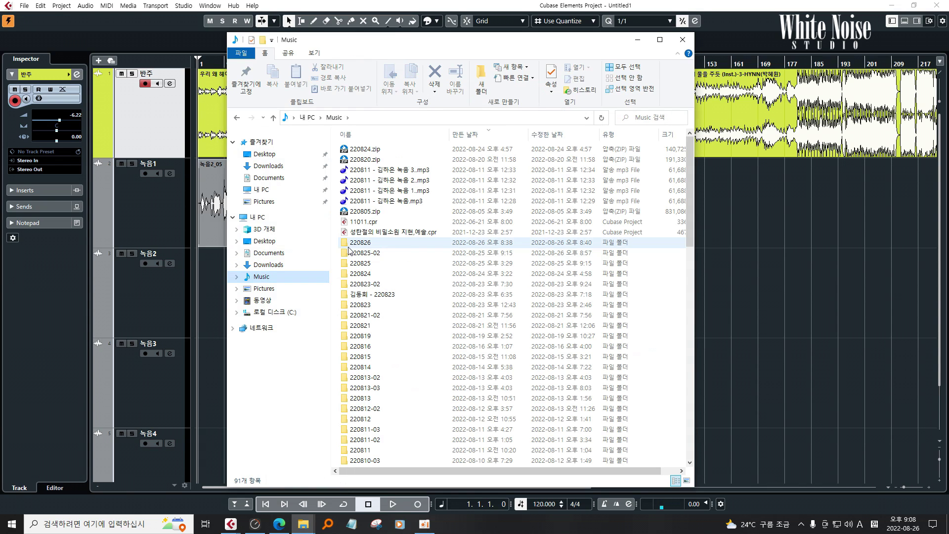
click(374, 357)
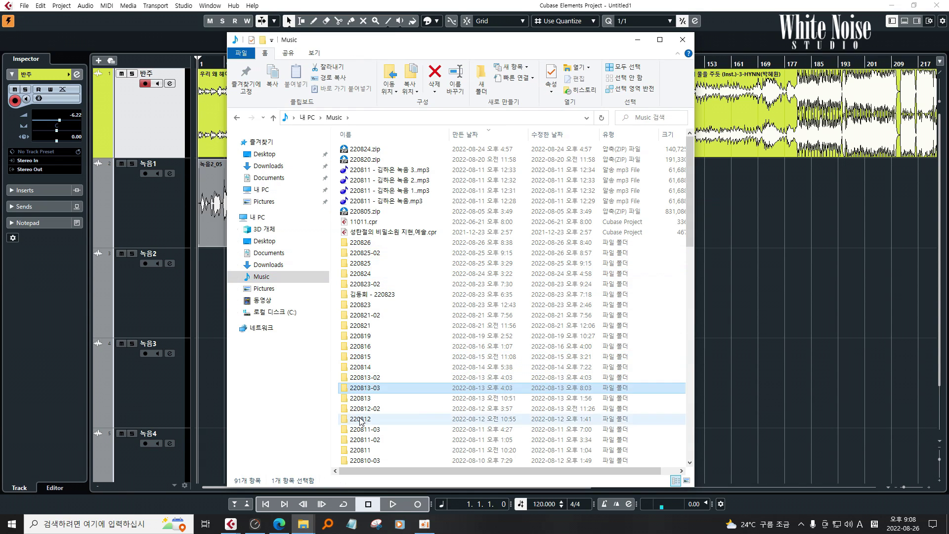
click(366, 257)
click(367, 243)
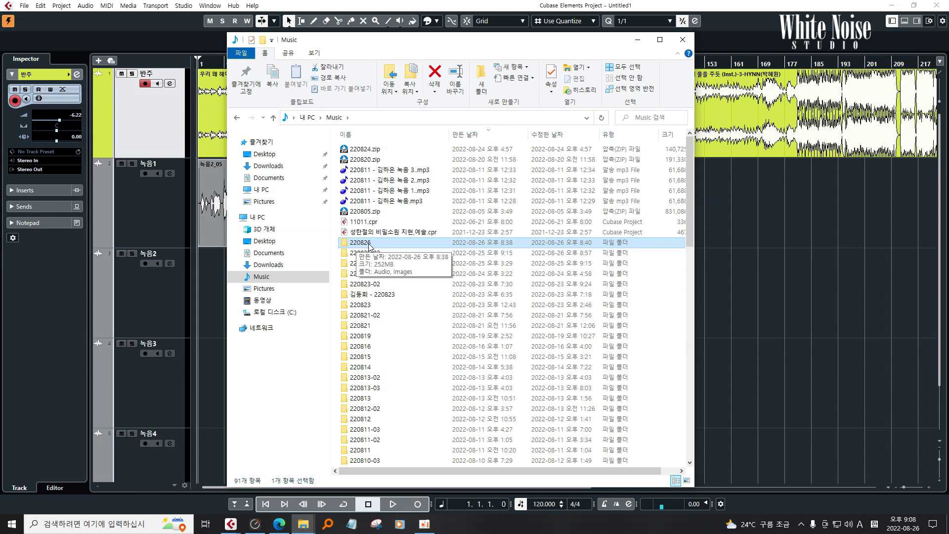
double_click(368, 244)
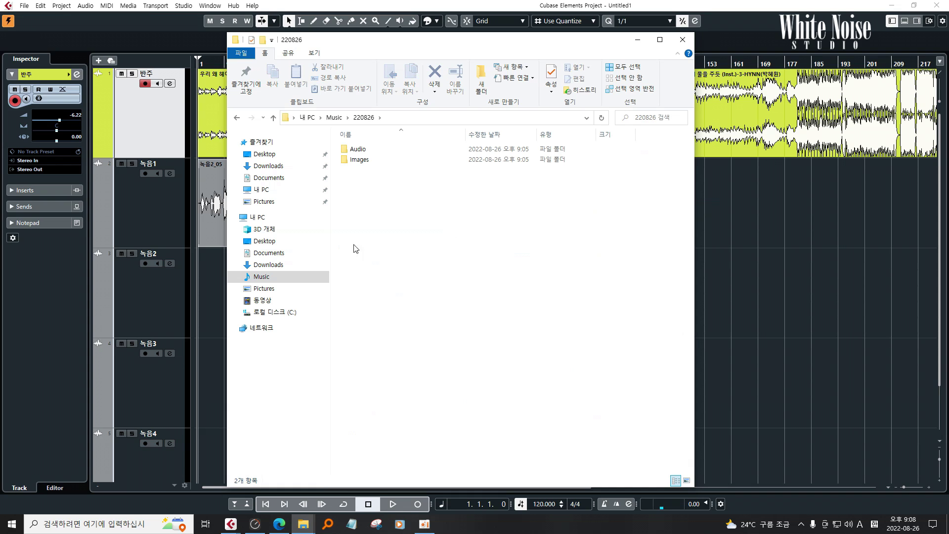
Step: Return to Cubase and save the project as 220826 in the 220826 folder
click(149, 138)
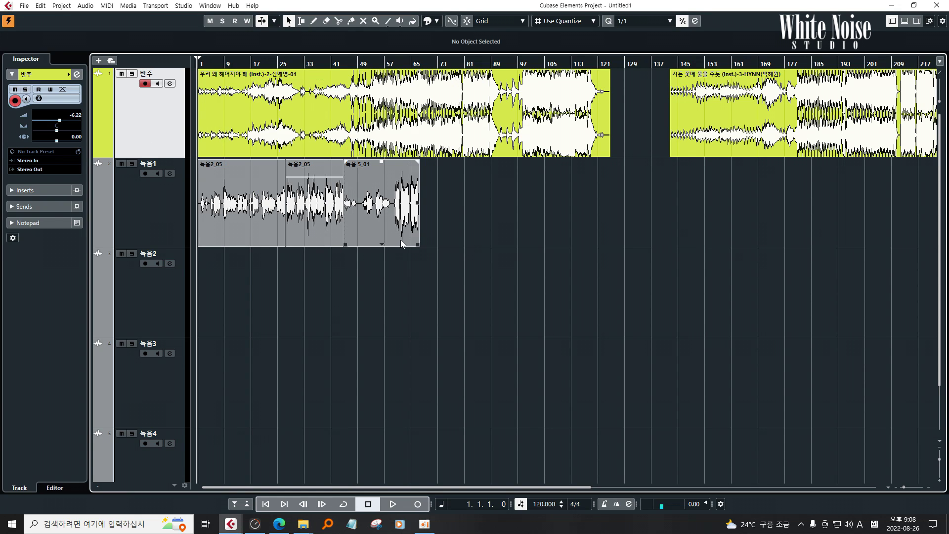
key(ctrl+s)
text(220826)
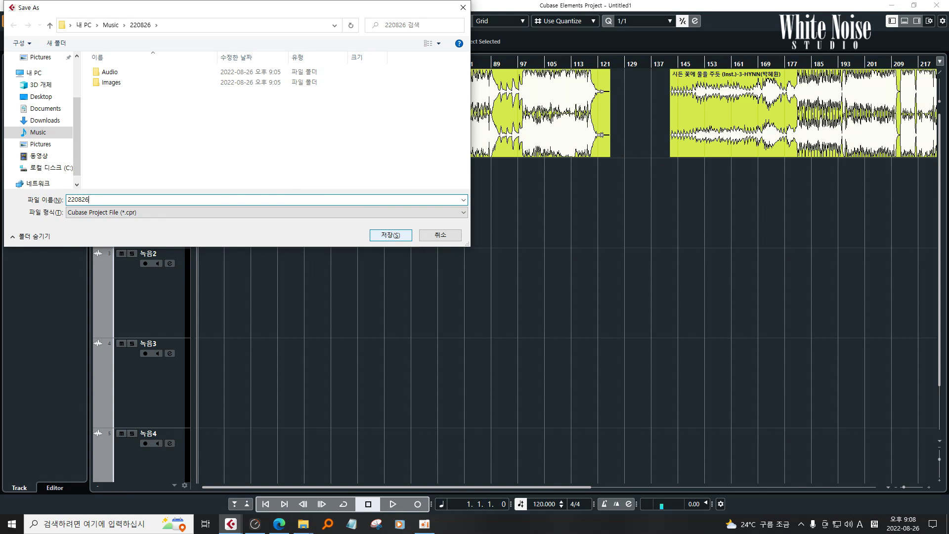
click(400, 240)
Step: Switch to File Explorer and examine the saved 220826.cpr file alongside the Audio and Images folders
mouse_move(304, 523)
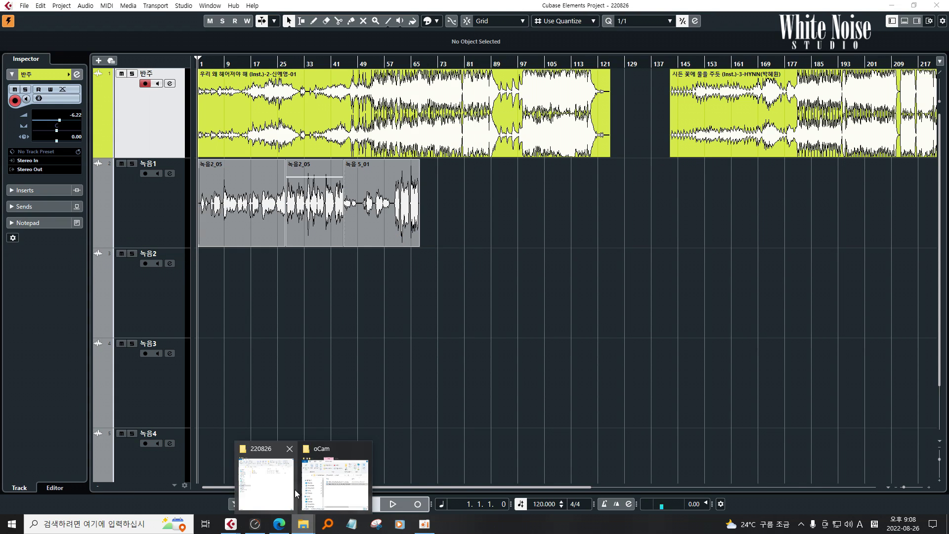
click(257, 501)
click(373, 172)
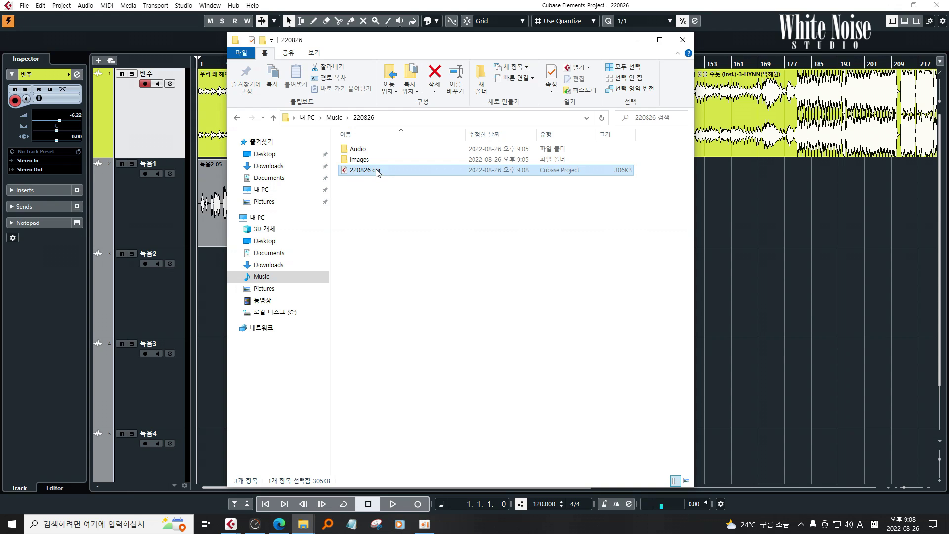
click(383, 210)
drag(407, 201, 348, 130)
click(388, 216)
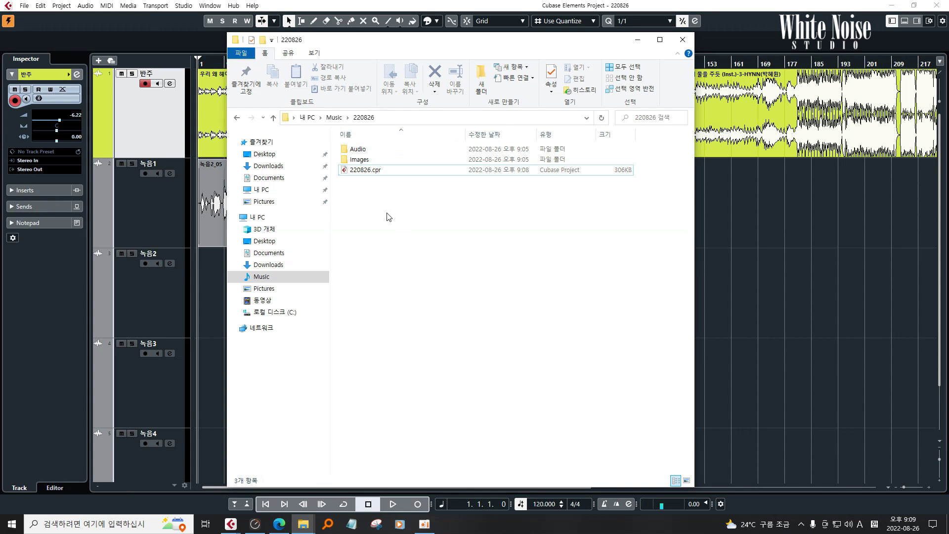
Step: Return to the Cubase project and select the 녹음1 track
click(129, 137)
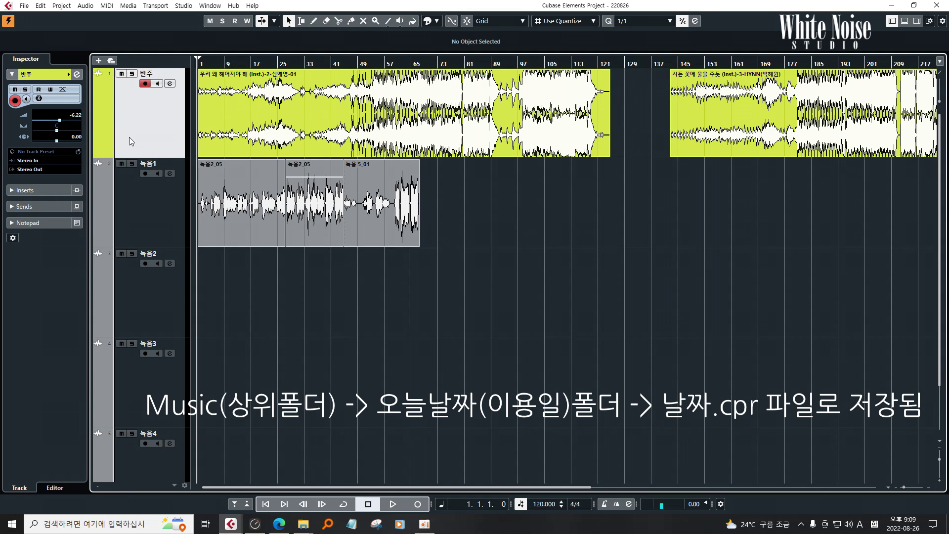
click(141, 217)
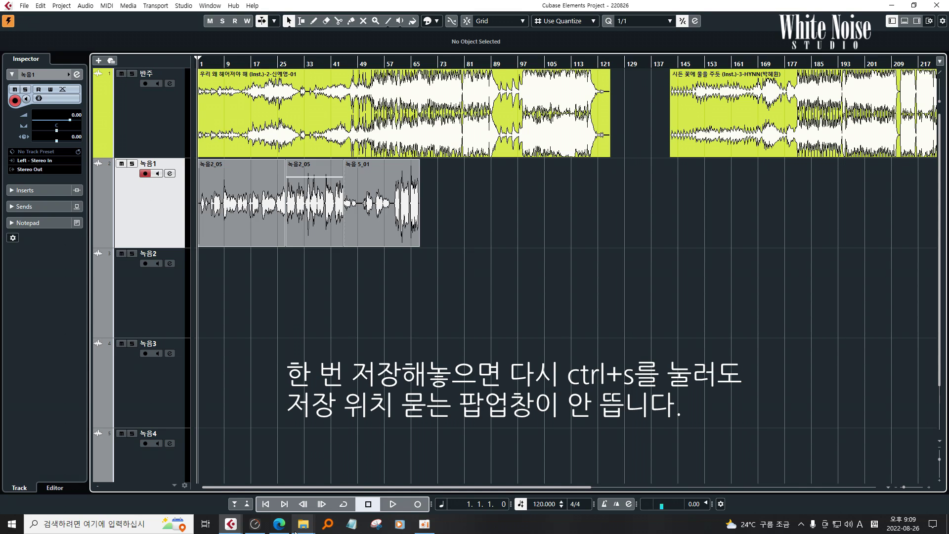
Step: Save the project under the name 220826.cpr on the Desktop using Save As
mouse_move(296, 532)
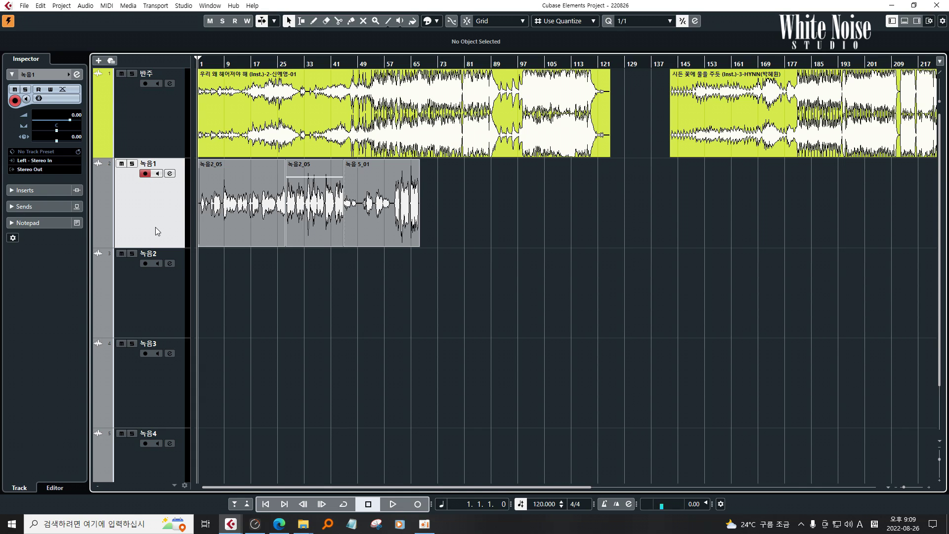
click(23, 6)
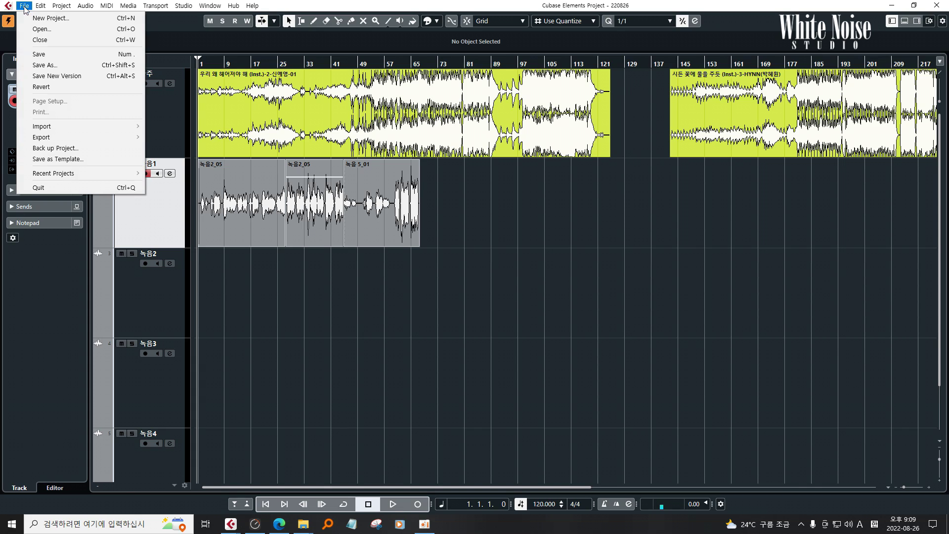
click(49, 67)
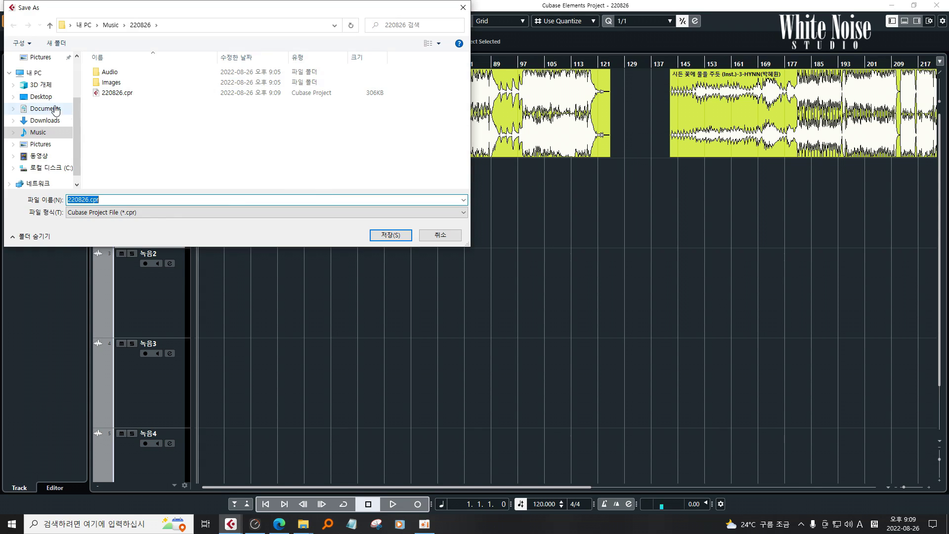
click(37, 97)
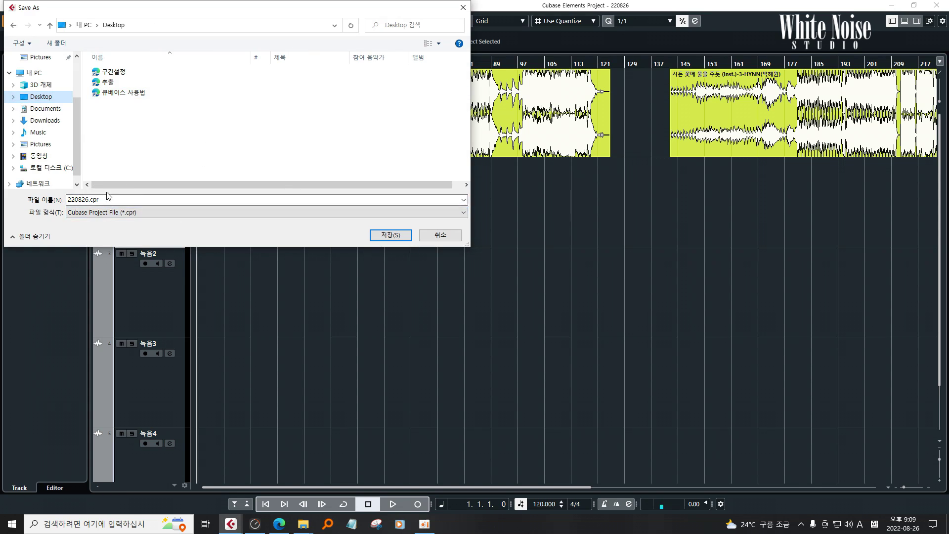
click(390, 236)
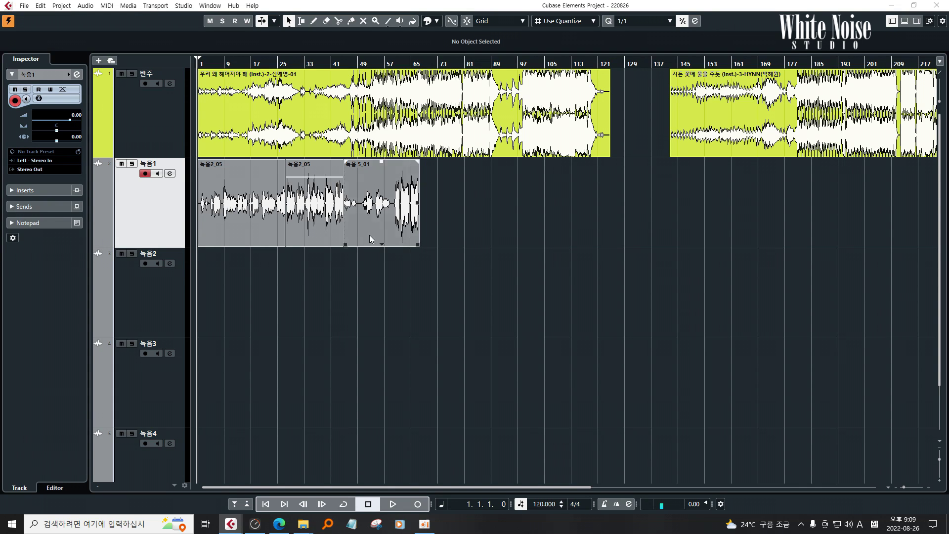
Step: Switch to File Explorer to check the 220826 project folder, and return to the Cubase project
click(304, 524)
click(266, 480)
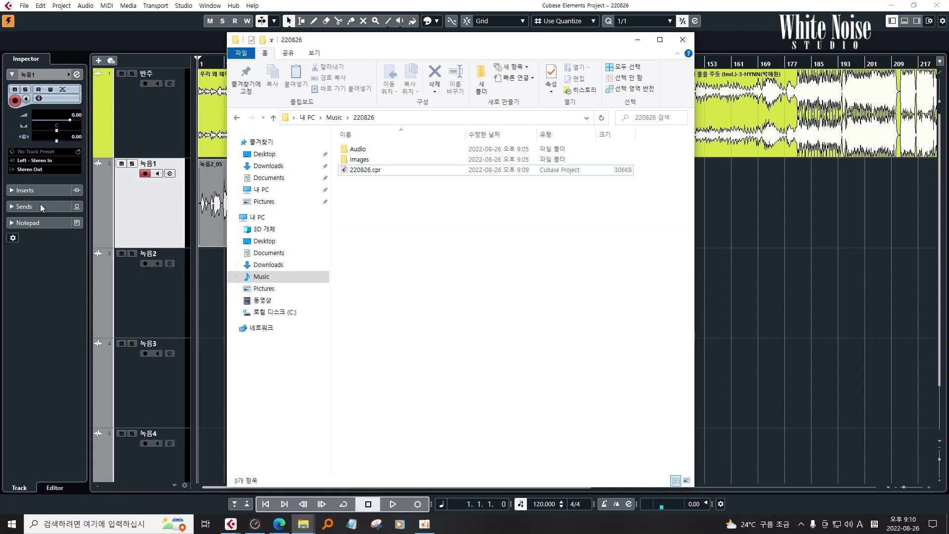
click(143, 208)
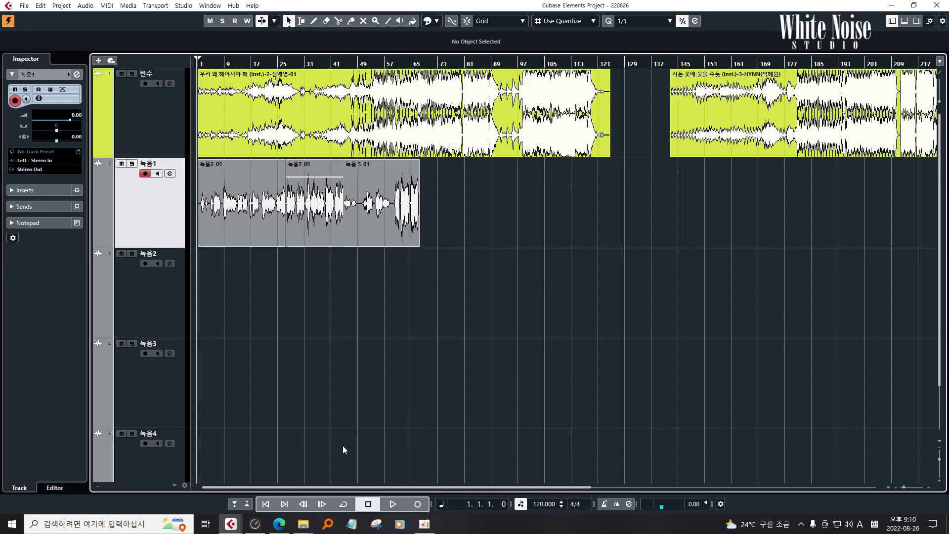
Step: Switch to File Explorer and examine the dated project folders in Music, including 220826, 220813 and 220813-02
mouse_move(303, 524)
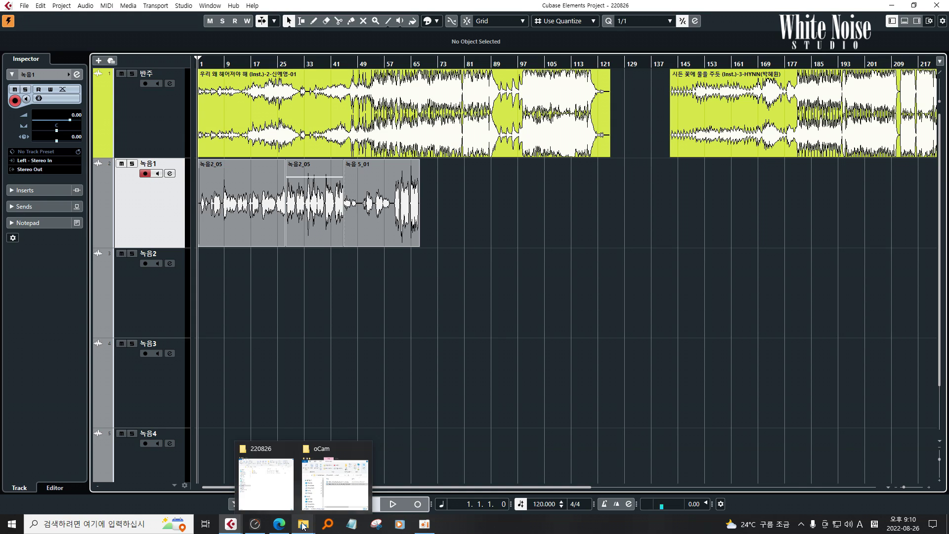
click(269, 487)
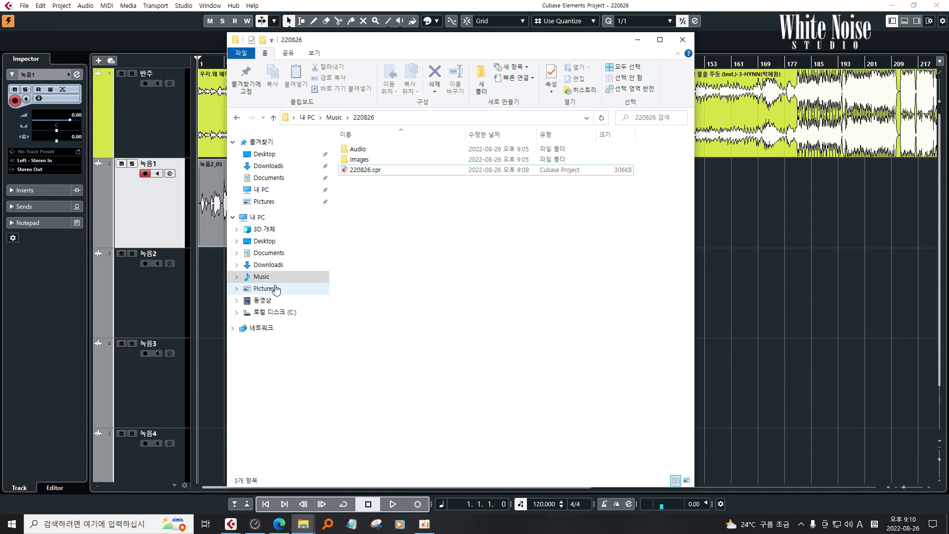
click(261, 276)
click(376, 243)
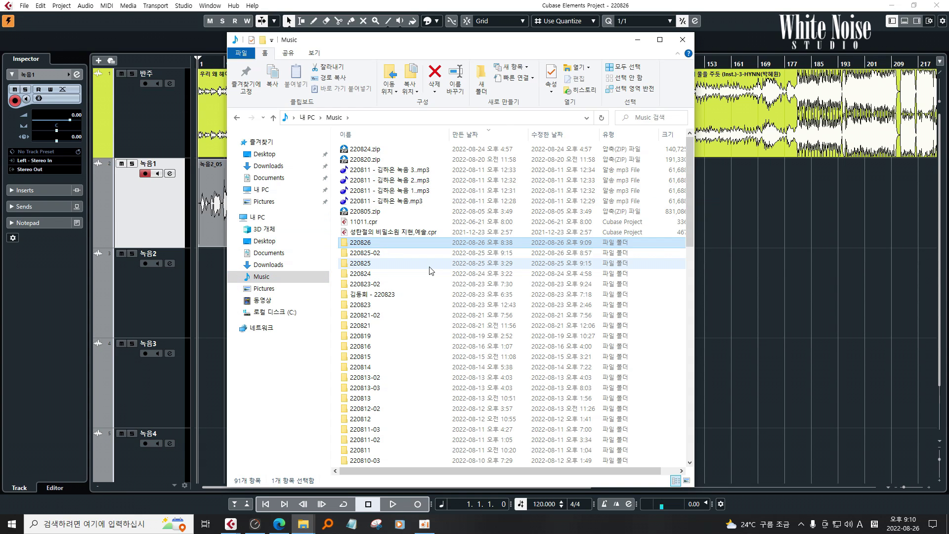
click(380, 399)
click(374, 379)
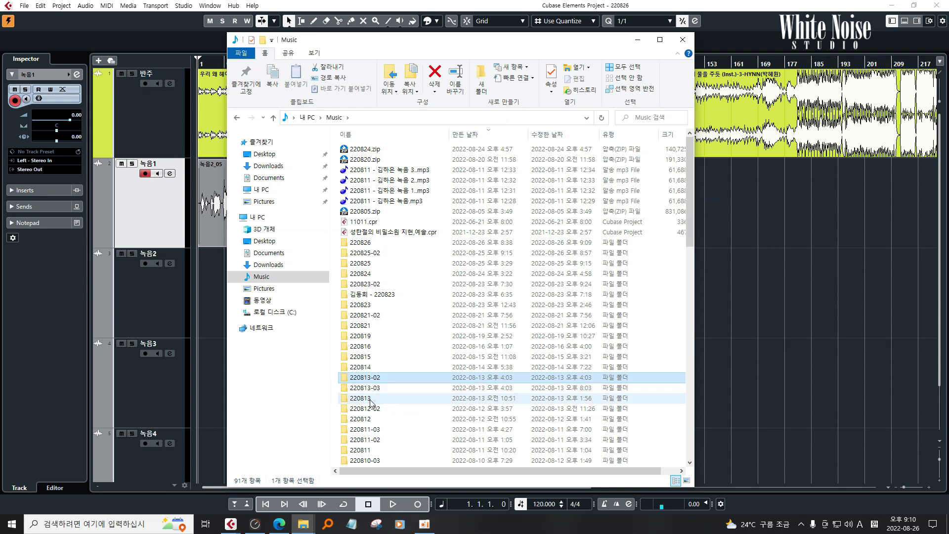
click(375, 396)
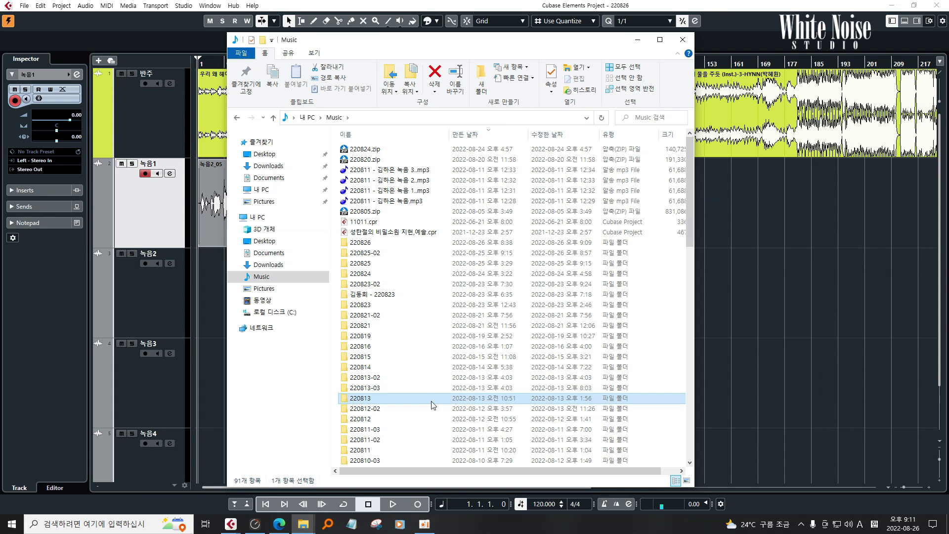
click(388, 382)
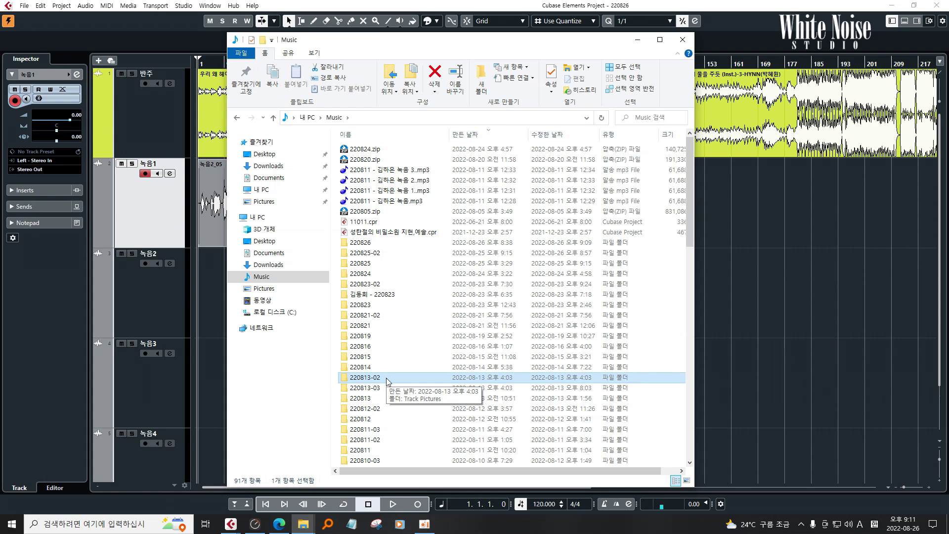
Step: Open the 220826 folder and examine its 220826.cpr file and the Images and Audio folders
double_click(366, 243)
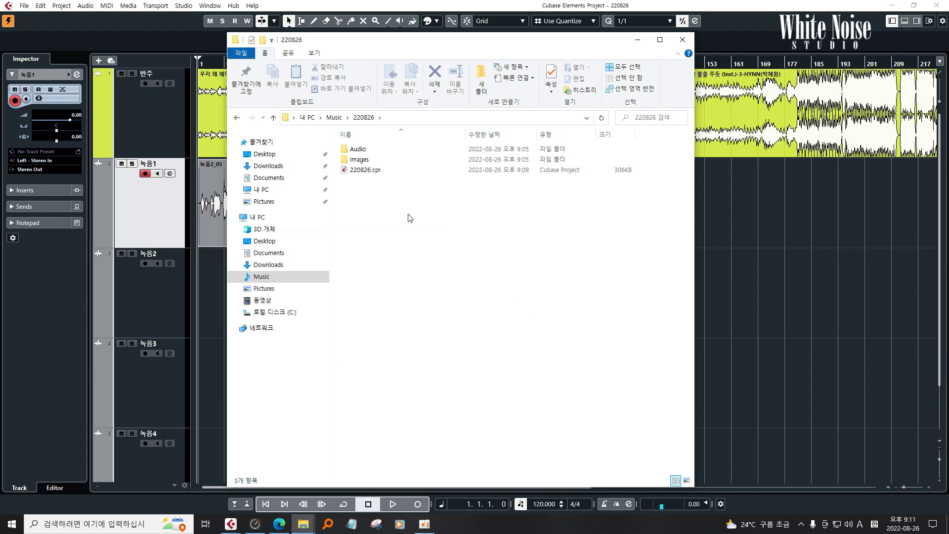
click(365, 171)
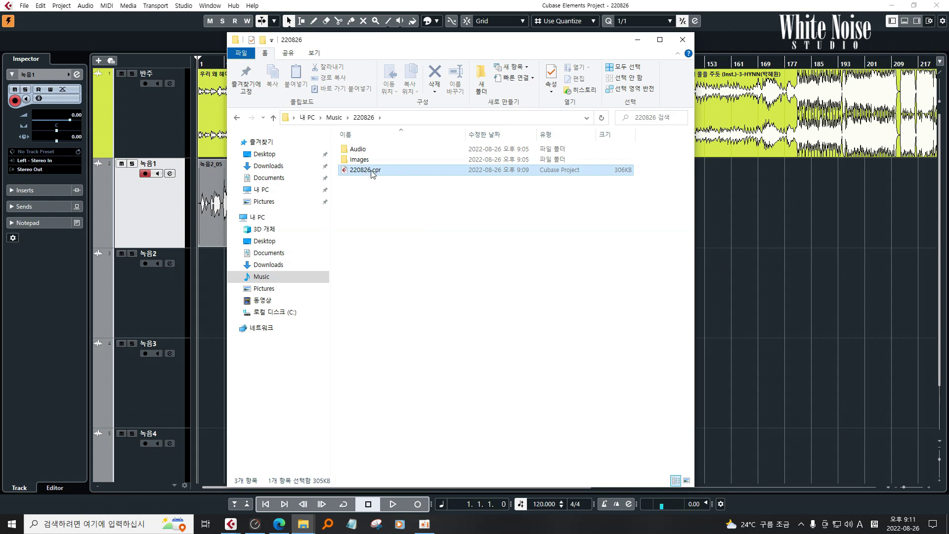
click(364, 160)
click(361, 149)
click(365, 161)
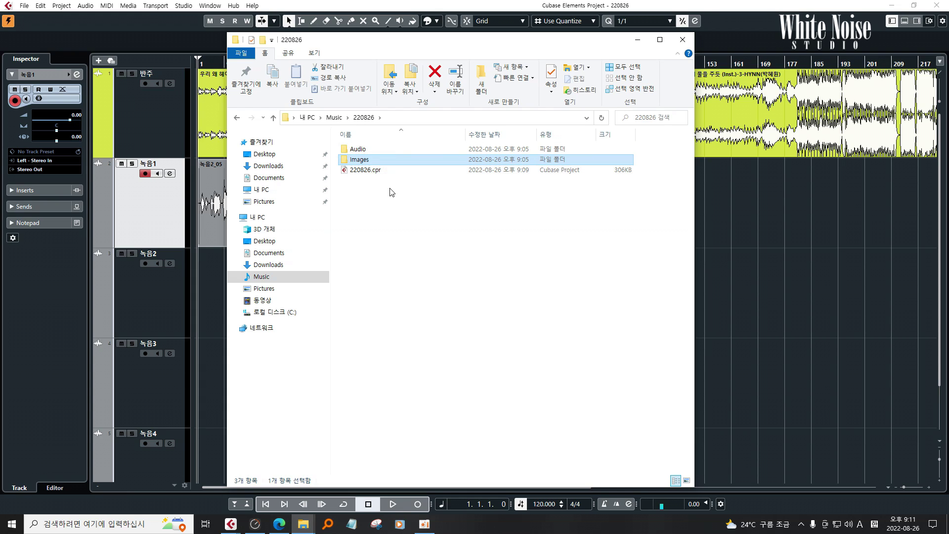
Step: Compress the Audio folder, Images folder and 220826.cpr together into 220826.zip, and select the resulting archive
drag(422, 190, 361, 145)
drag(390, 203, 355, 142)
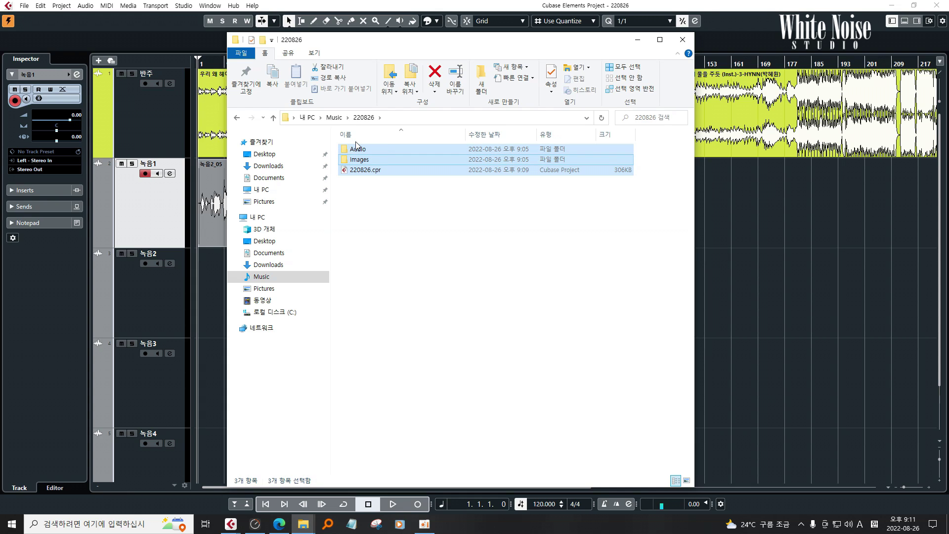
click(387, 216)
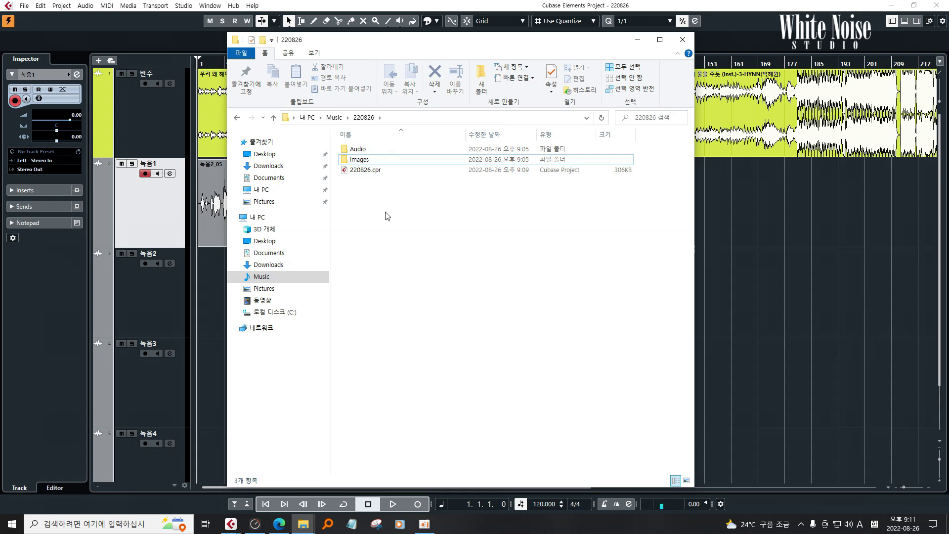
drag(388, 189, 332, 129)
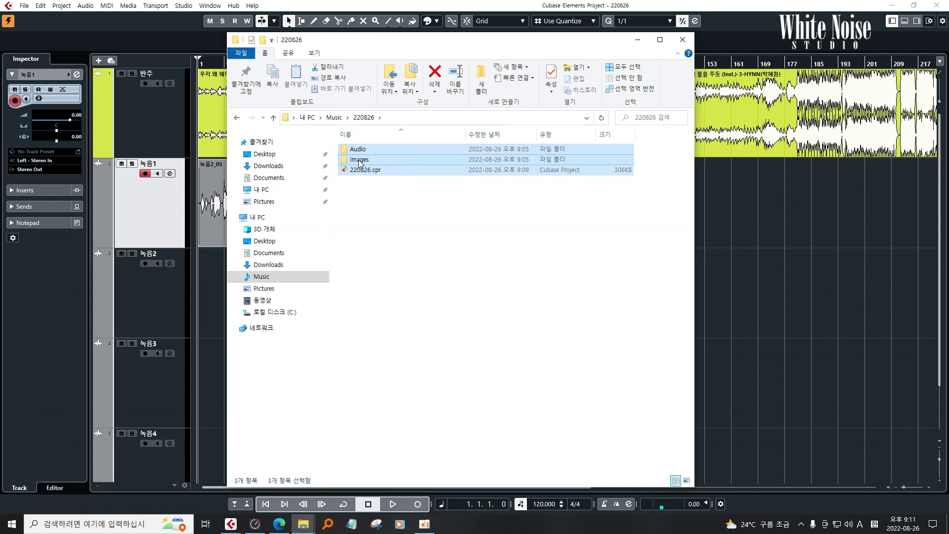
right_click(360, 164)
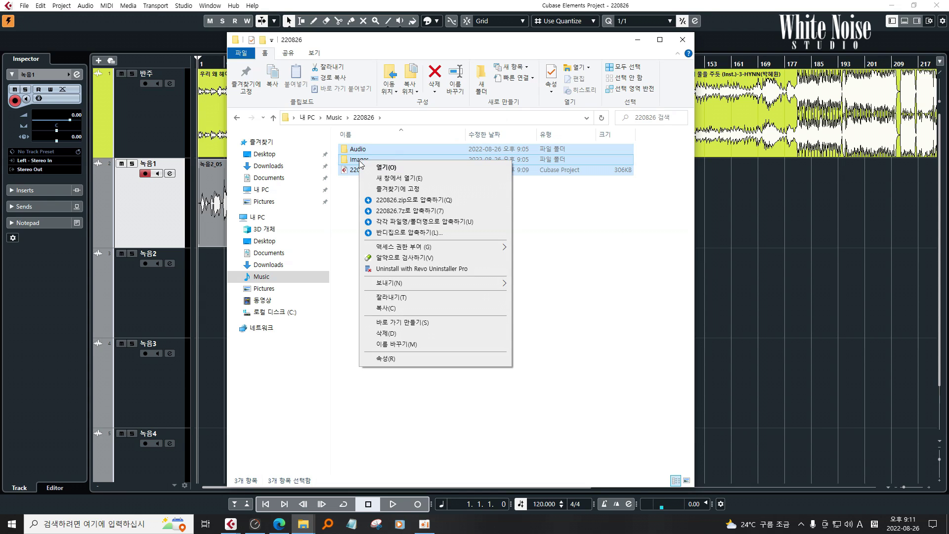
click(431, 206)
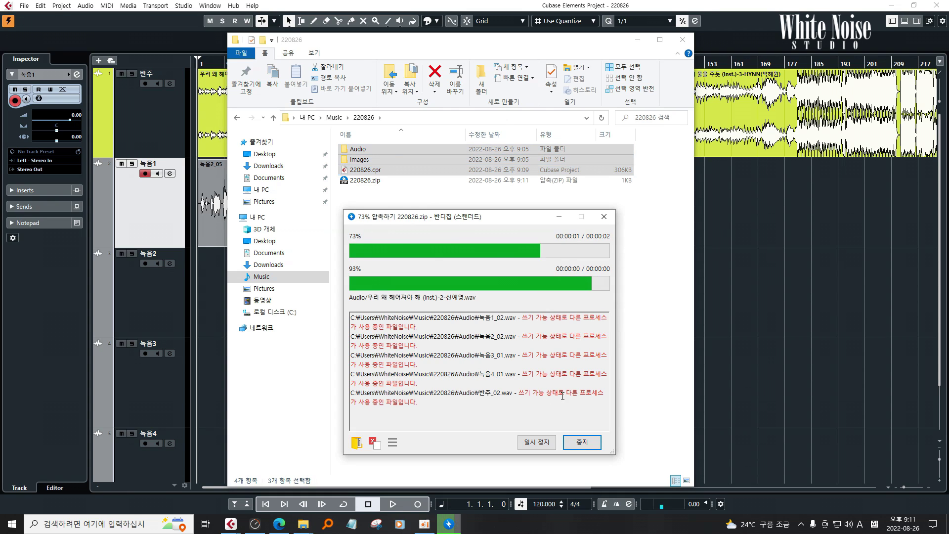
click(576, 443)
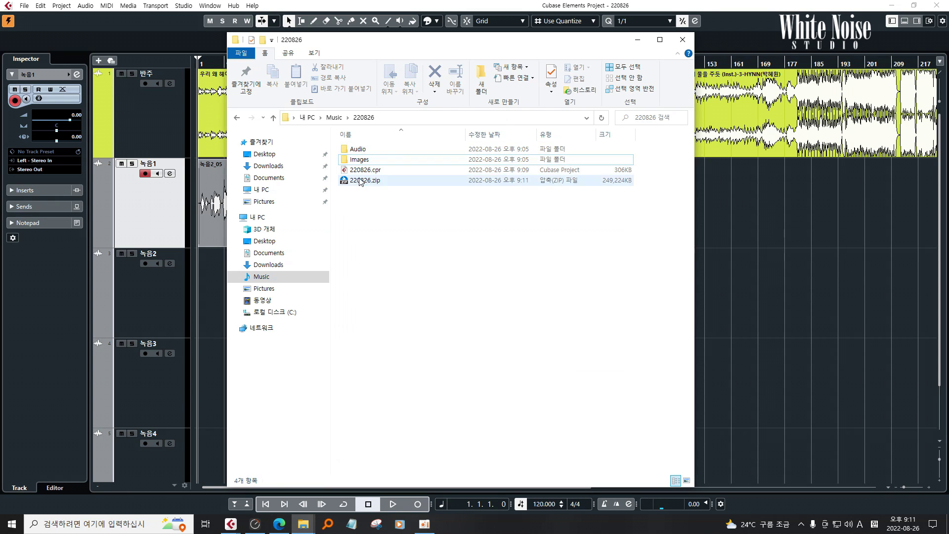
click(378, 181)
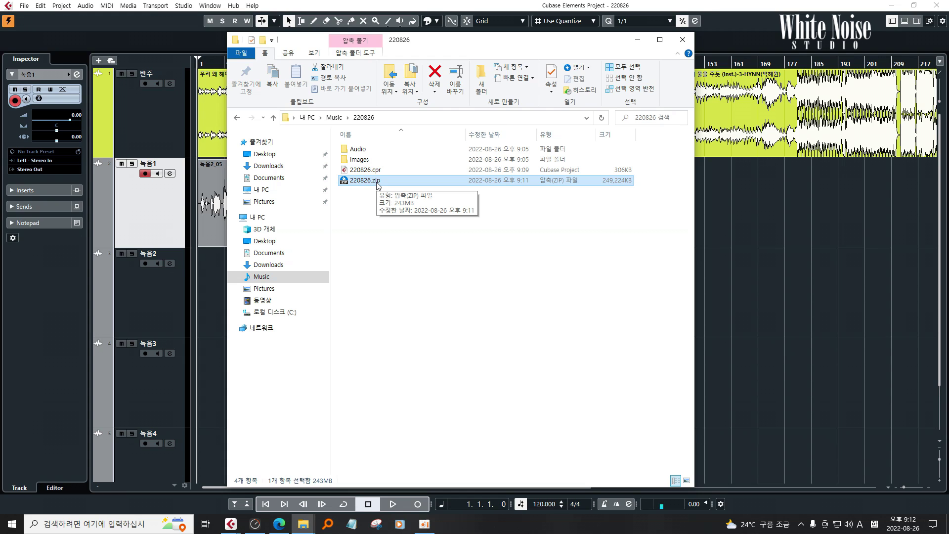